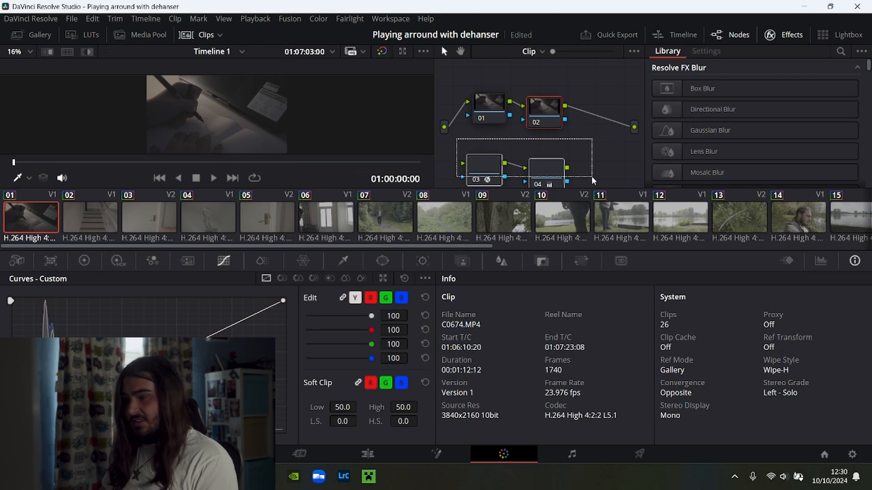
Step: Search the effects for "de", add Dehancer Pro 7.2.1 as a new node, and insert it after node 01 in place of the deleted node 02
drag(591, 176, 591, 176)
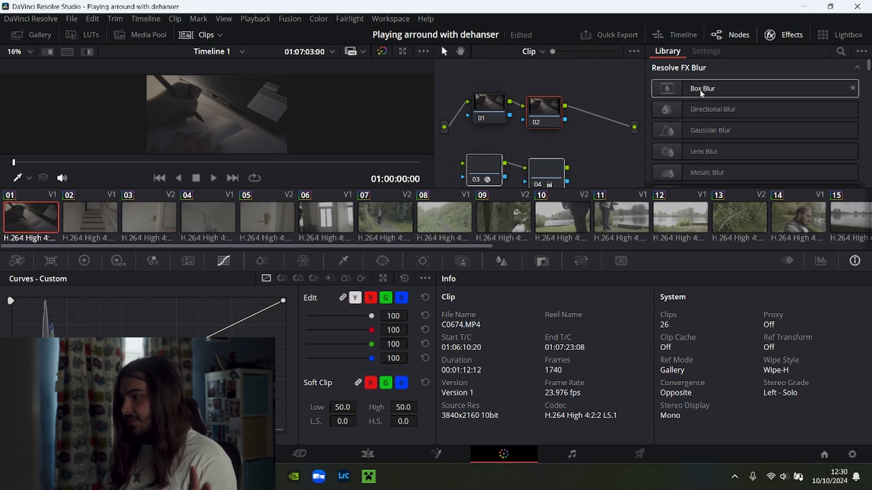
click(840, 51)
text(de)
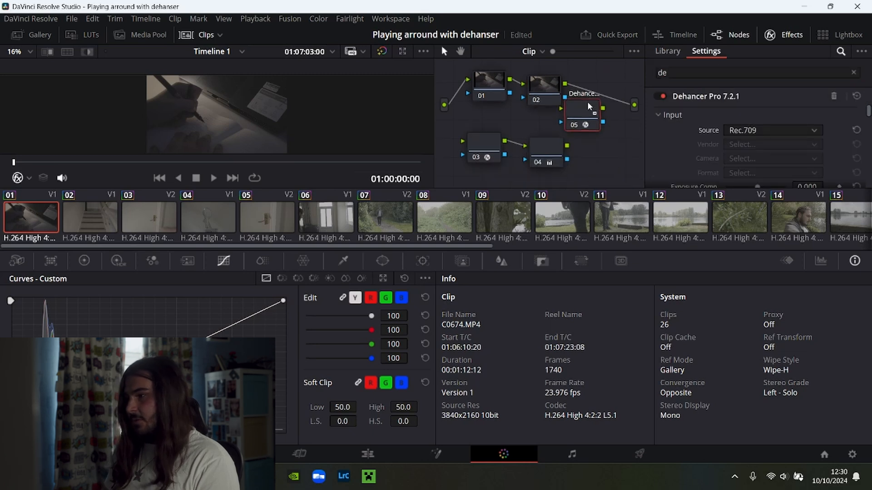
mouse_move(588, 103)
mouse_down()
mouse_move(596, 78)
mouse_move(609, 86)
mouse_move(601, 77)
mouse_move(589, 107)
mouse_up()
click(545, 86)
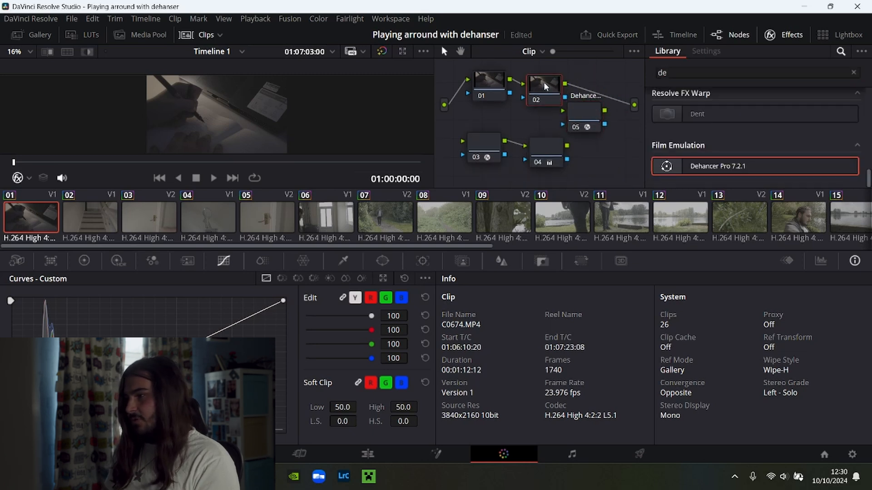
key(Delete)
drag(595, 115, 581, 93)
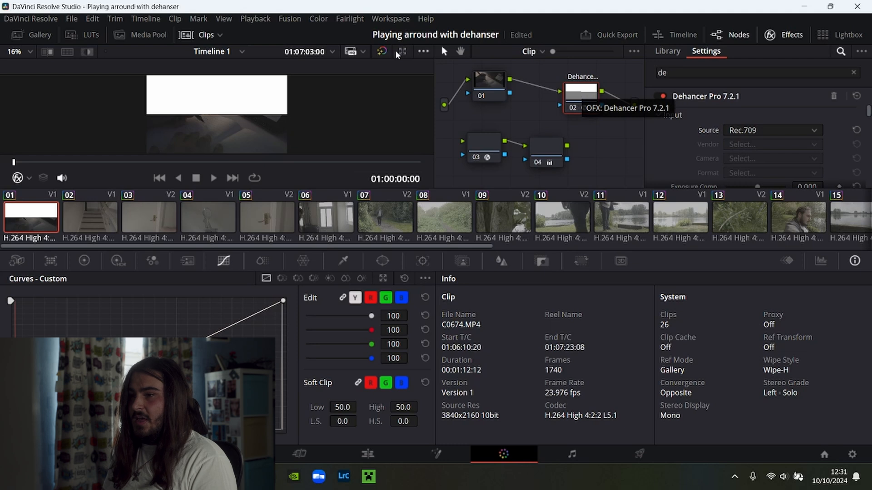
Step: Set the GPU processing mode to OpenCL in the Memory and GPU preferences and save the change
click(51, 19)
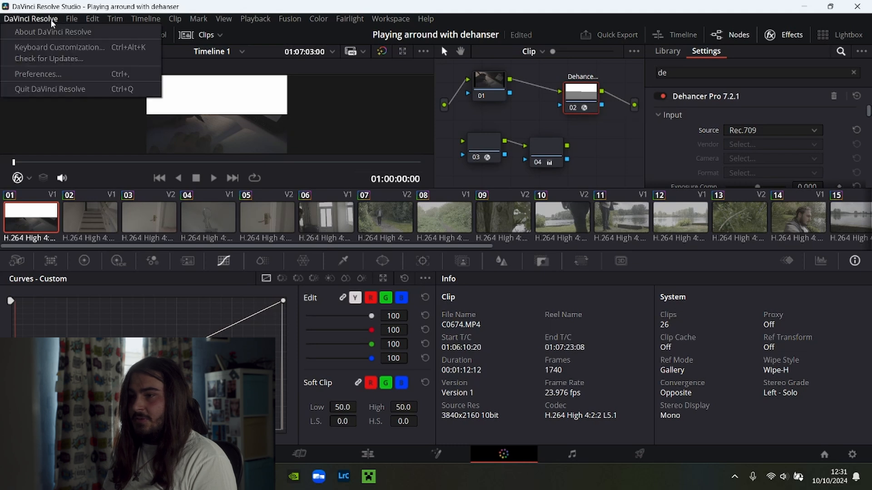
click(58, 69)
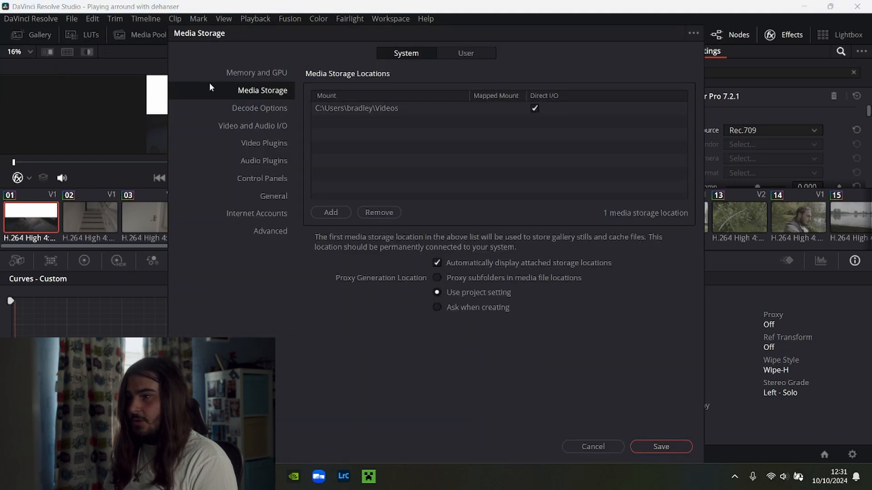
click(237, 73)
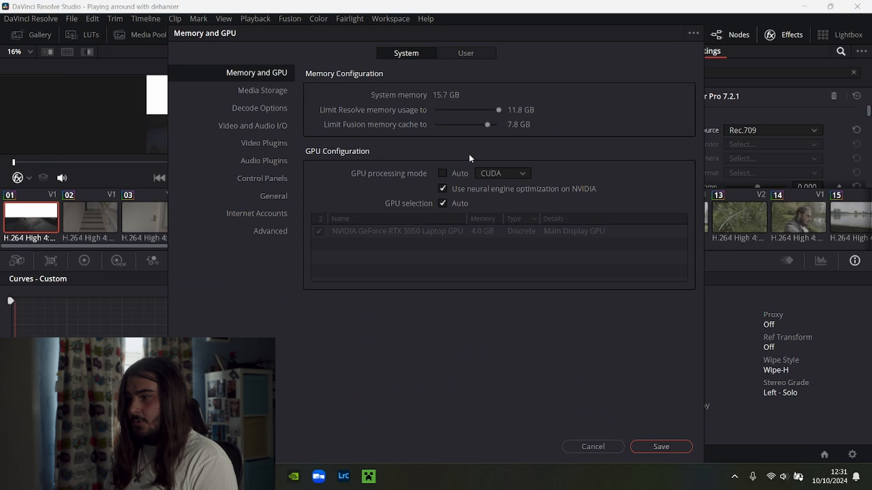
click(502, 177)
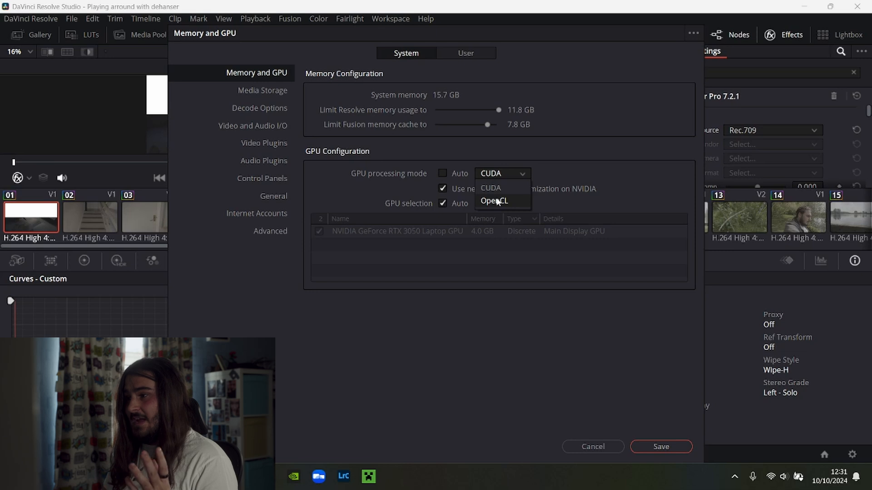
click(497, 200)
click(658, 445)
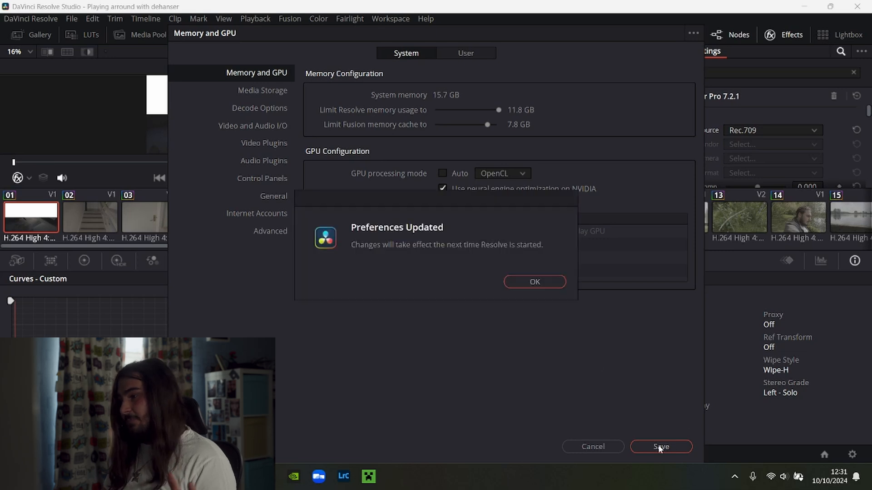
click(521, 281)
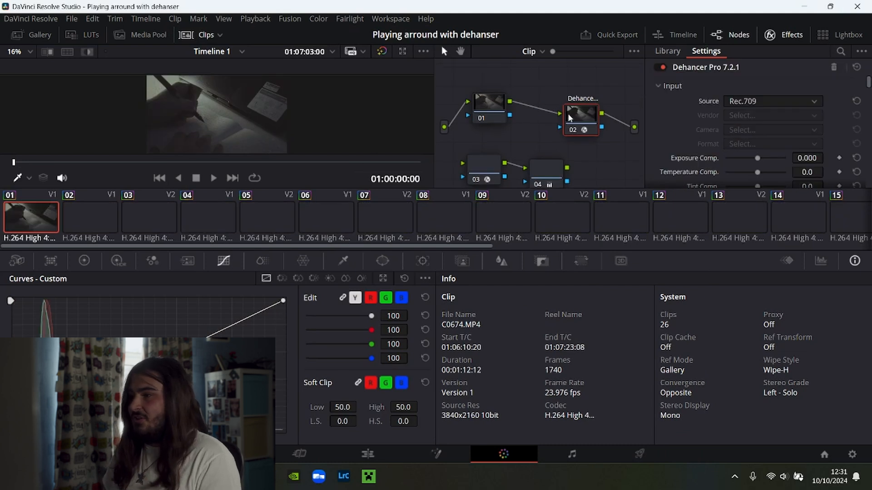
Step: Move the Dehancer node closer to node 01 and set its input source to Choose Camera with Sony as the vendor
drag(570, 118, 534, 104)
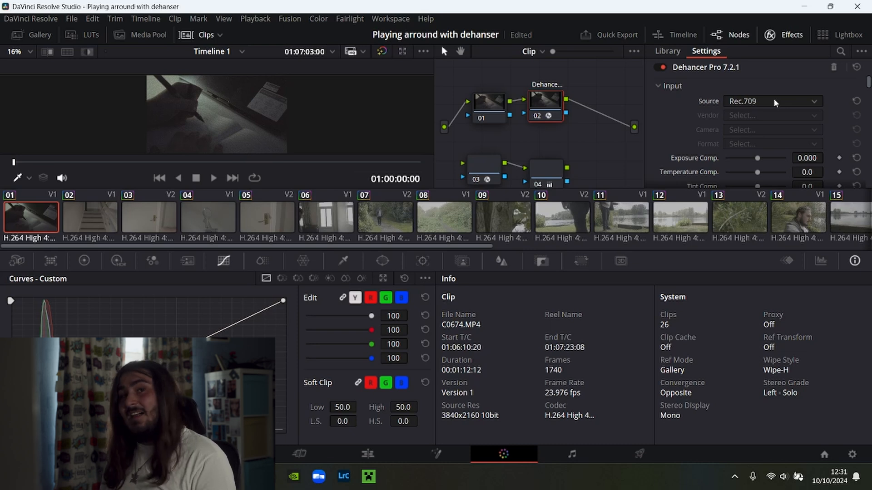
click(774, 101)
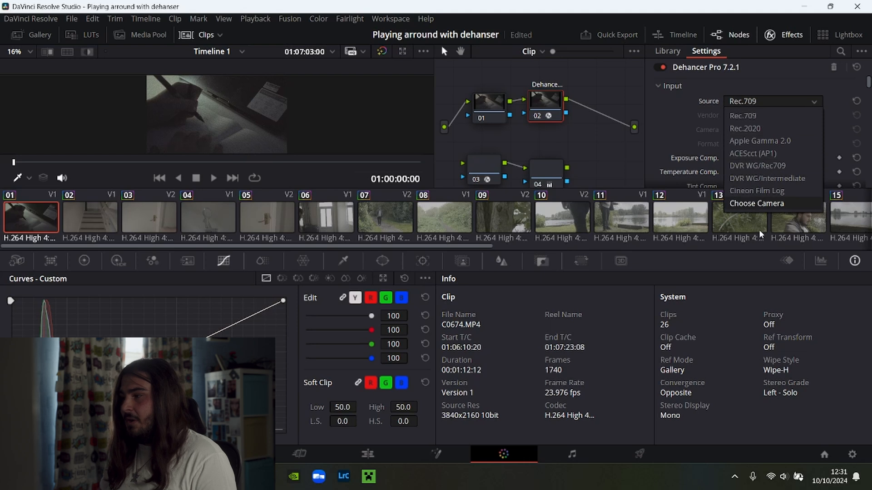
click(755, 206)
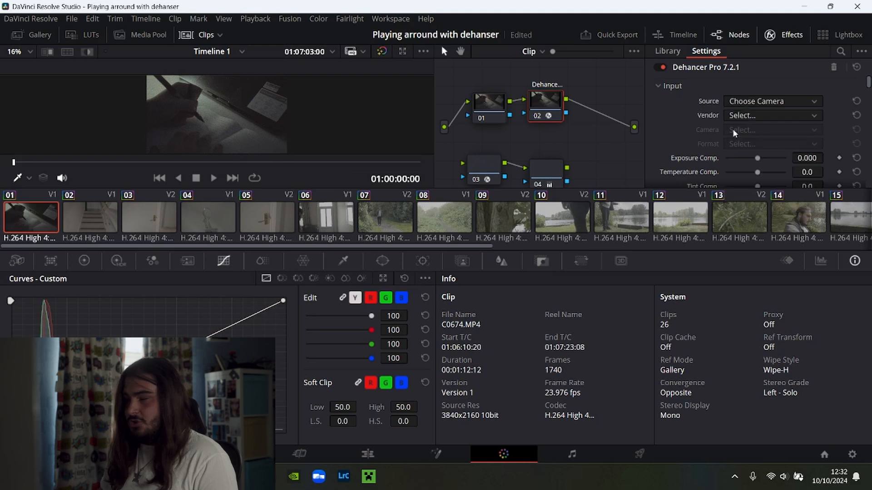
click(740, 113)
scroll(737, 229, down, 3)
click(745, 244)
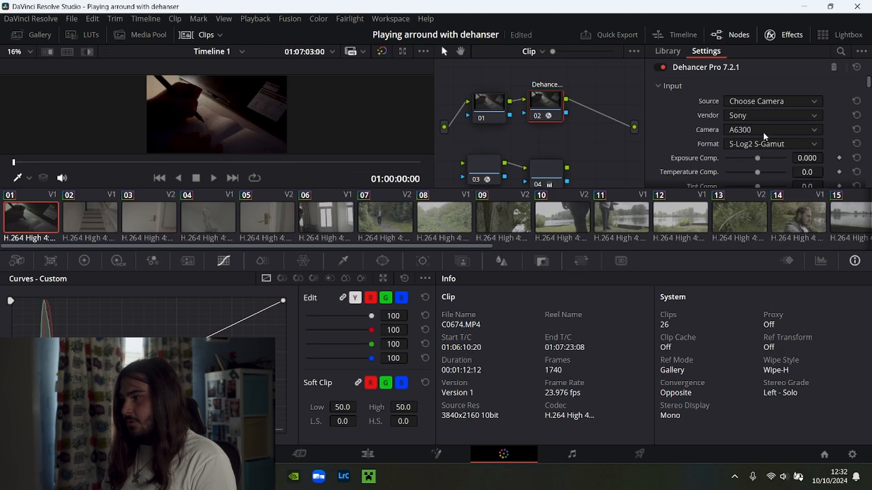
Step: Set the Dehancer input camera to Alpha 7 IV and its format to S-Log3 S-Gamut3.Cine
click(757, 130)
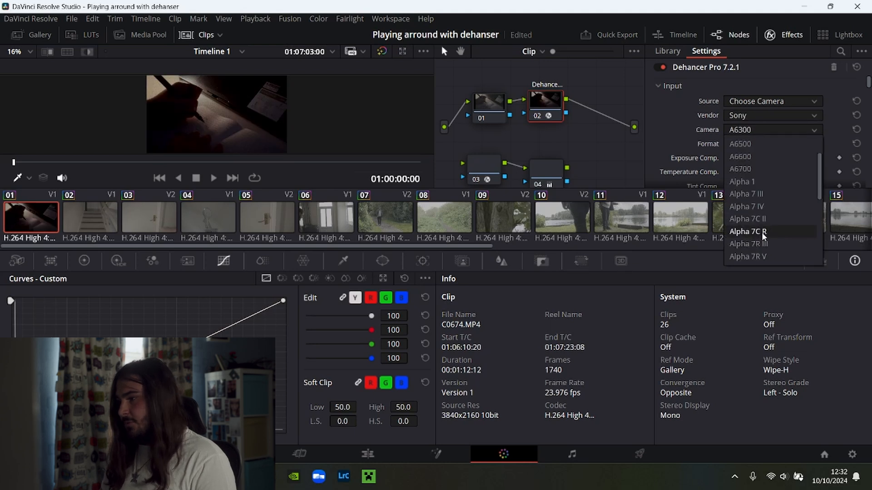
click(765, 208)
click(767, 144)
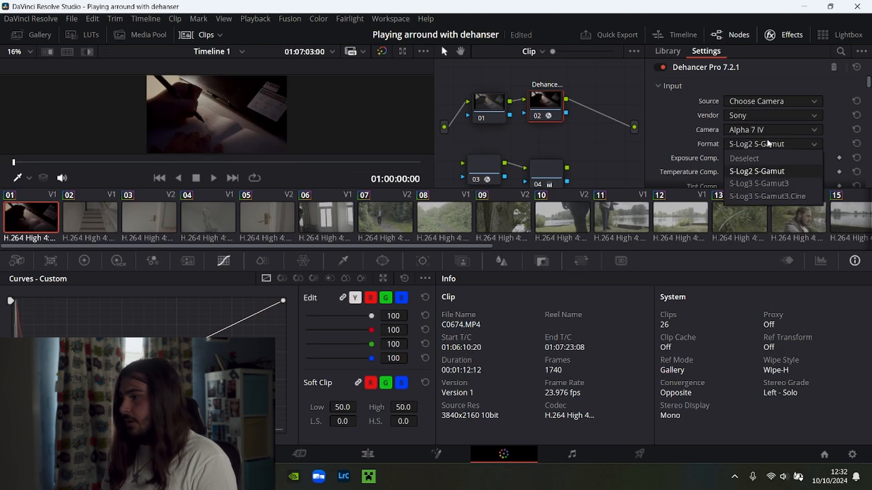
click(769, 200)
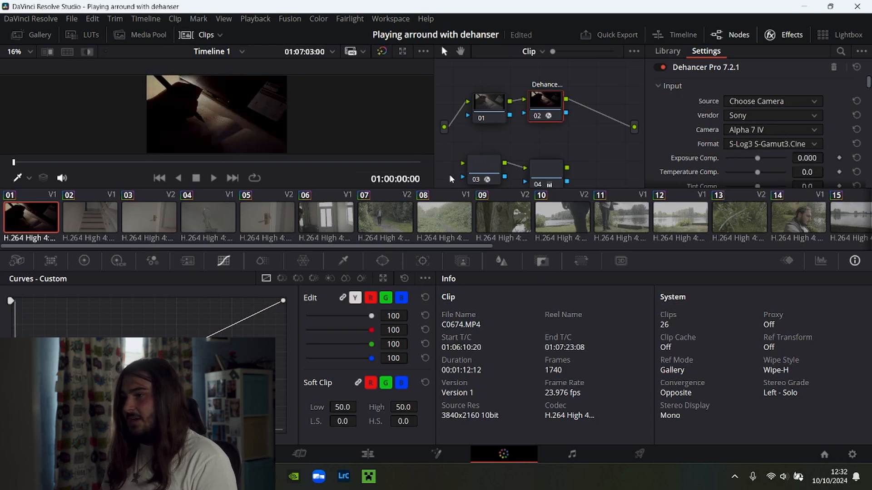
Step: Try the Adox Color Implosion 100 film profile in the Dehancer settings
scroll(757, 126, down, 2)
scroll(757, 126, up, 1)
scroll(757, 126, down, 1)
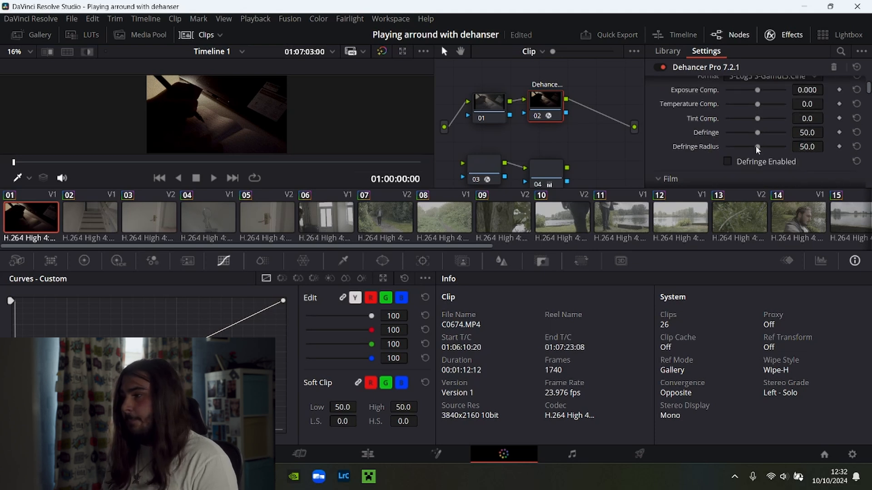
scroll(744, 123, down, 1)
scroll(743, 122, down, 1)
click(744, 124)
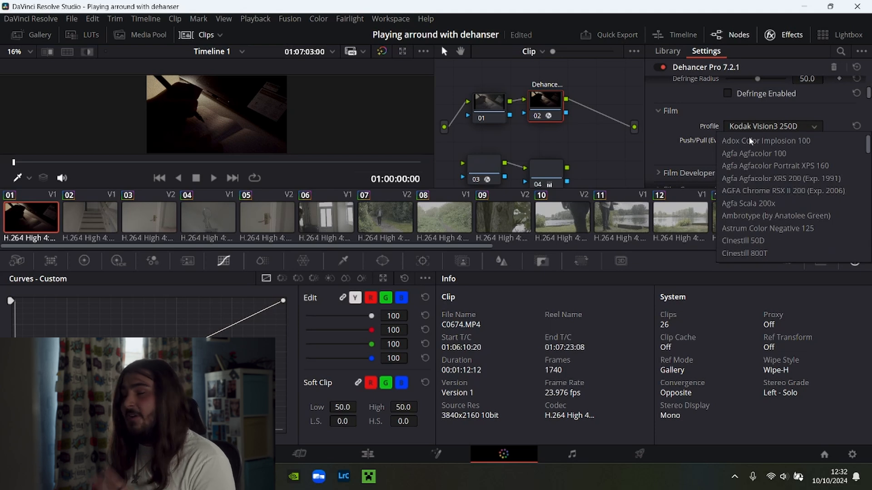
click(748, 141)
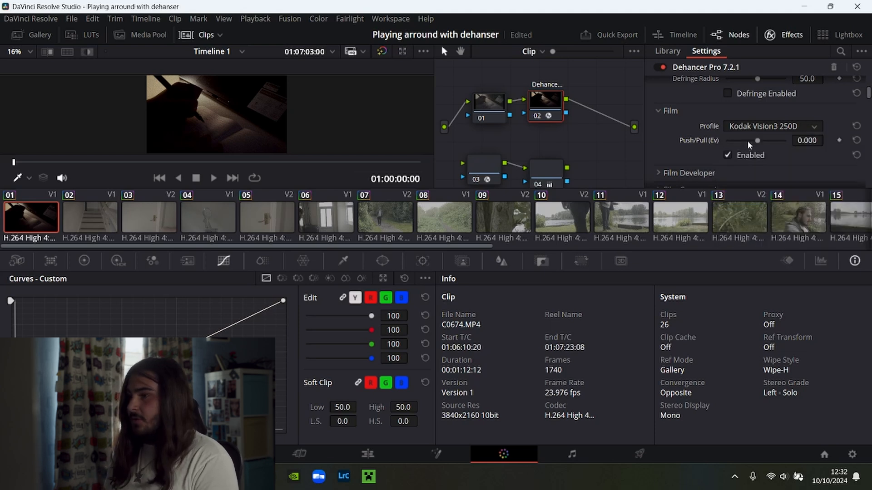
Step: Try the Agfa Agfacolor 100 film profile with Push/Pull raised to 2.000
click(742, 126)
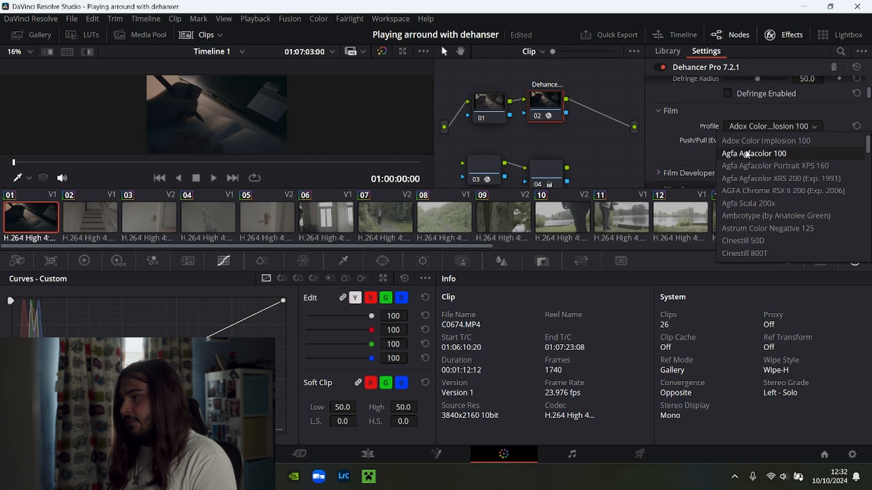
click(747, 99)
click(754, 141)
drag(753, 140, 775, 149)
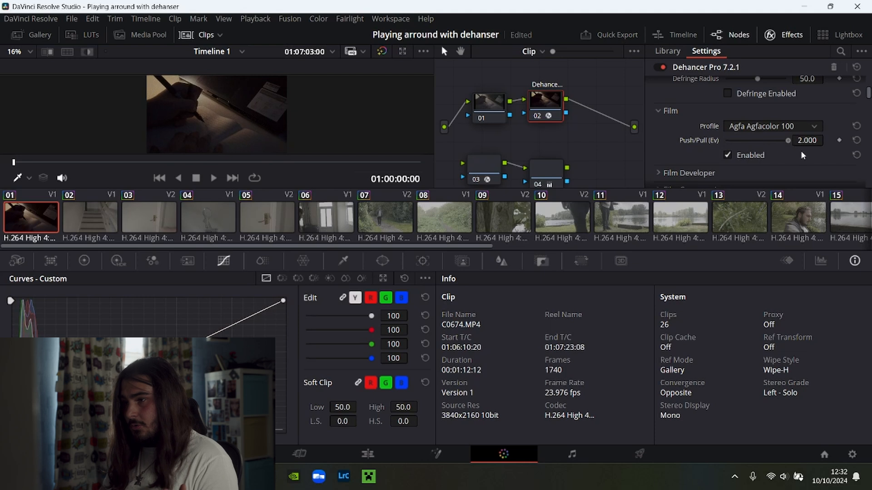
Step: Try the Fujifilm Instax and Kodak Portra 800 film profiles on the clip
click(792, 127)
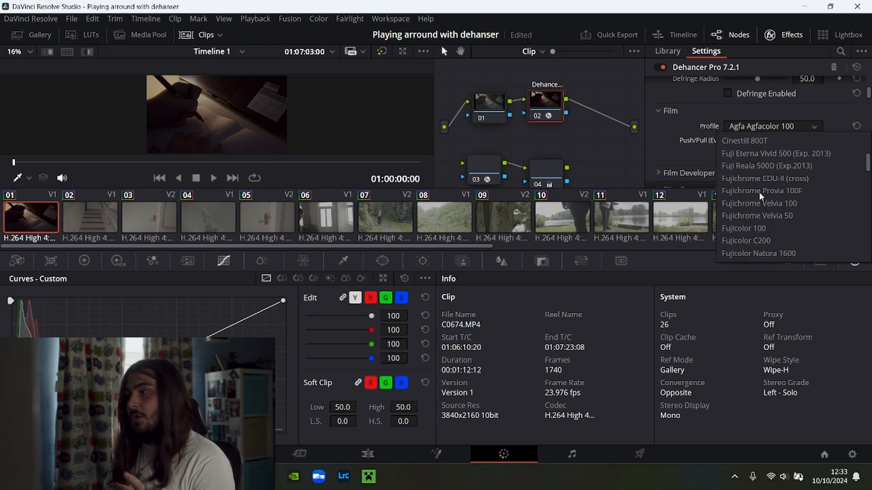
click(752, 229)
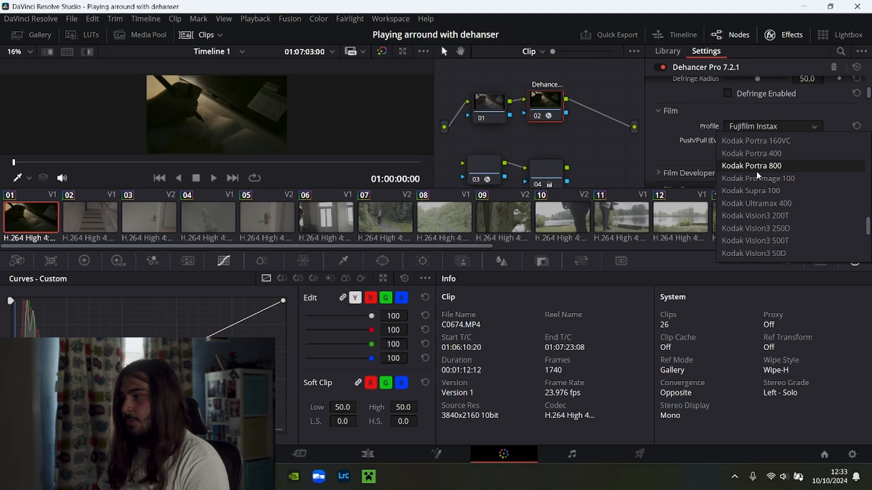
click(755, 170)
Step: Set the film profile to Kodak Color Plus 200, try a Push/Pull of -0.128, and reset Push/Pull to its default
click(742, 127)
scroll(779, 186, up, 2)
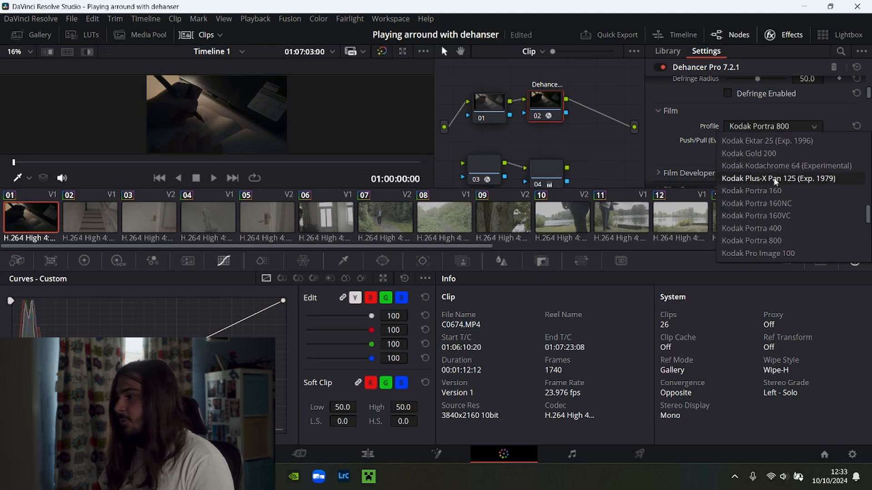
scroll(775, 181, up, 1)
scroll(774, 180, up, 1)
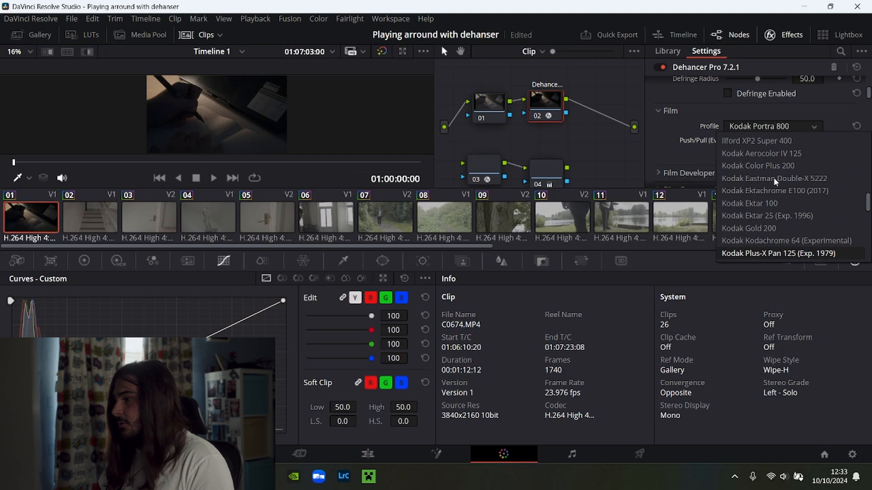
click(759, 166)
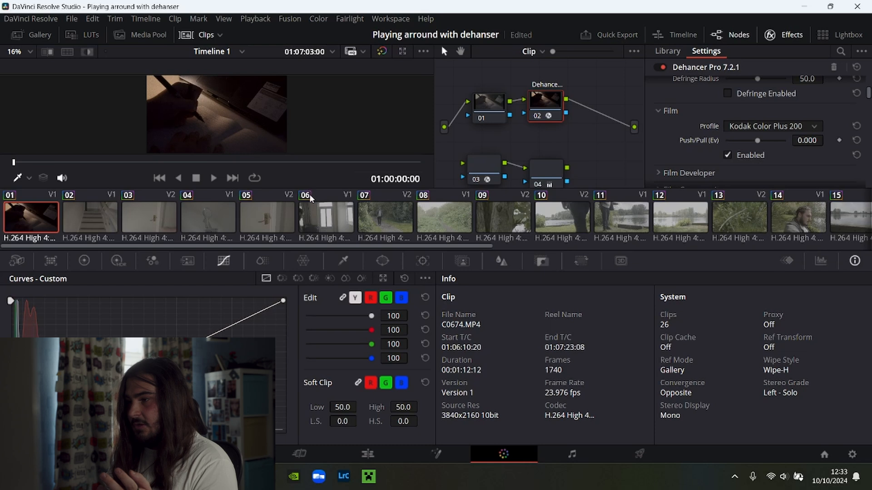
mouse_move(752, 140)
mouse_down()
mouse_move(767, 142)
mouse_move(755, 141)
mouse_up()
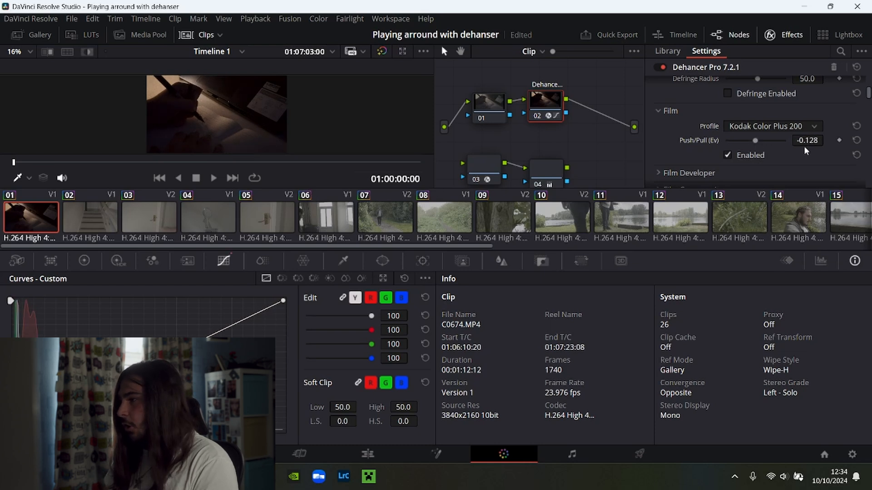
click(855, 141)
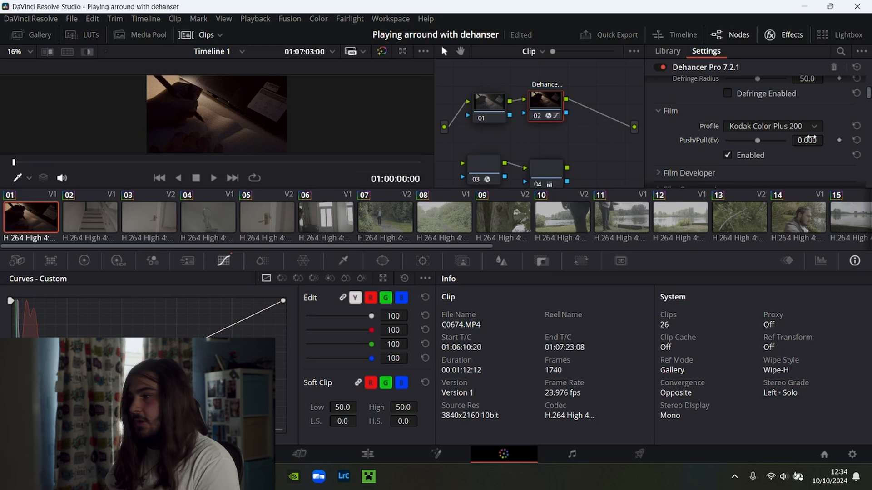
Step: Raise the Dehancer input's Exposure Comp. to about 0.249
scroll(774, 123, up, 3)
scroll(773, 119, up, 2)
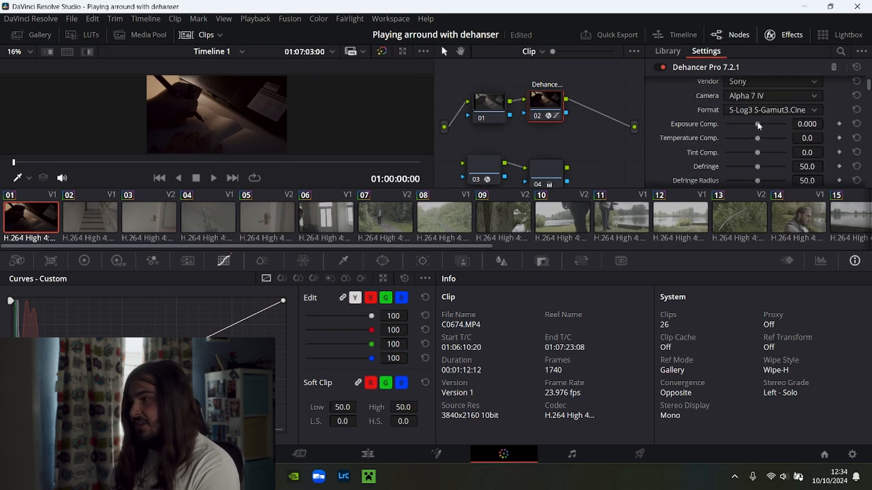
mouse_move(761, 123)
mouse_down()
mouse_move(782, 124)
mouse_move(758, 125)
mouse_up()
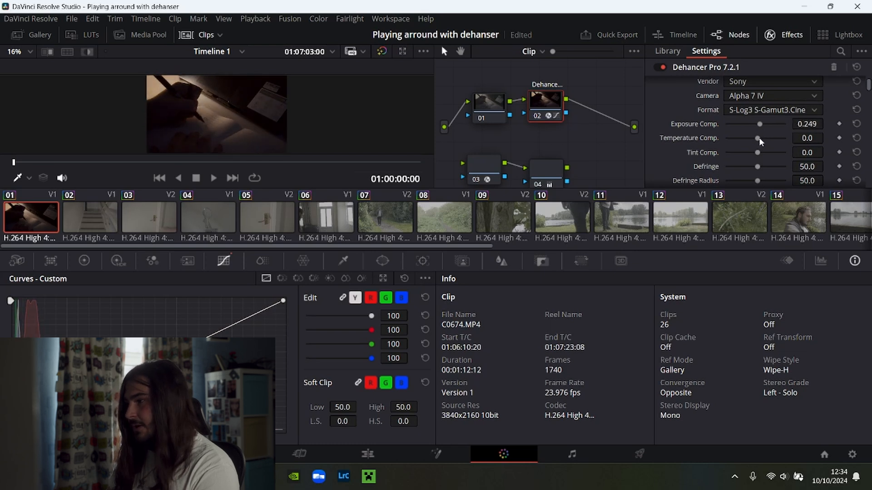
Step: Set the Film Grain profile to 65 mm ISO 500 and adjust the grain amount
scroll(726, 124, down, 10)
click(771, 126)
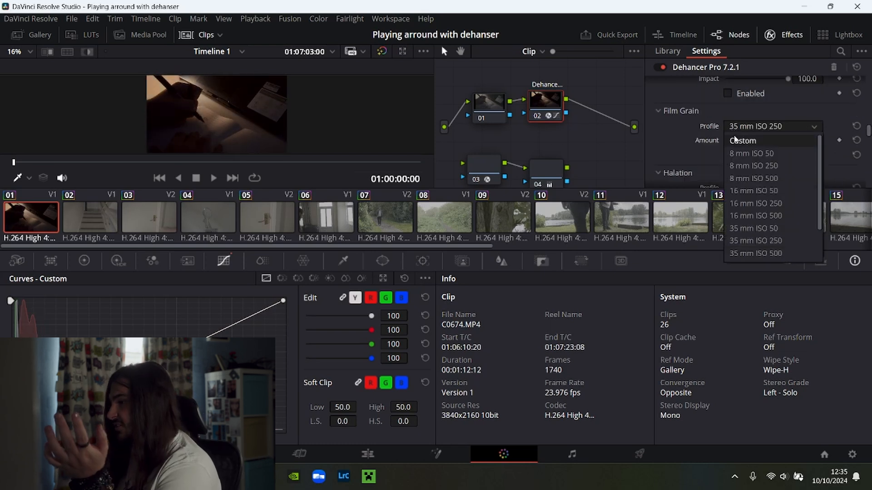
click(753, 240)
click(755, 129)
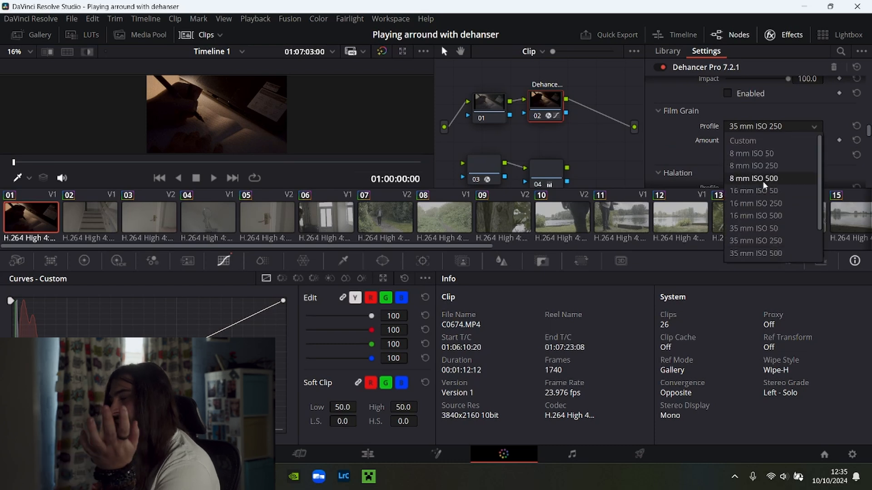
scroll(762, 179, down, 3)
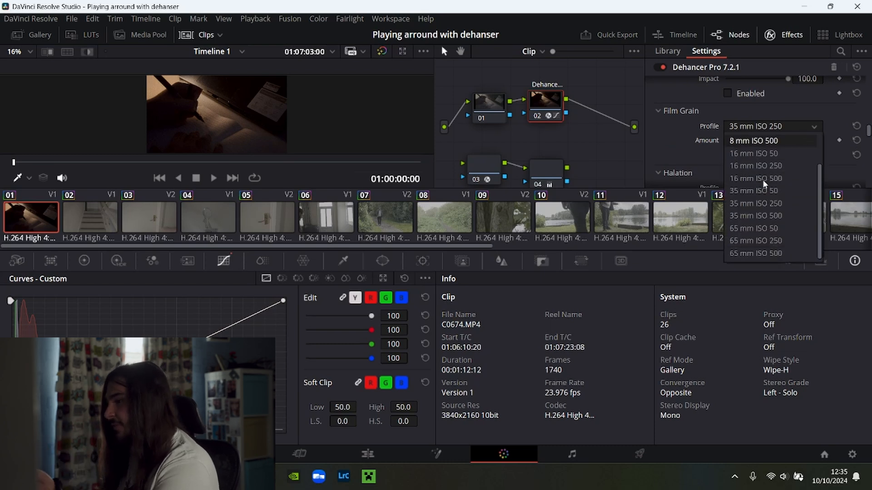
click(746, 254)
mouse_move(741, 140)
mouse_down()
mouse_move(682, 144)
mouse_move(774, 143)
mouse_move(726, 145)
mouse_move(738, 145)
mouse_up()
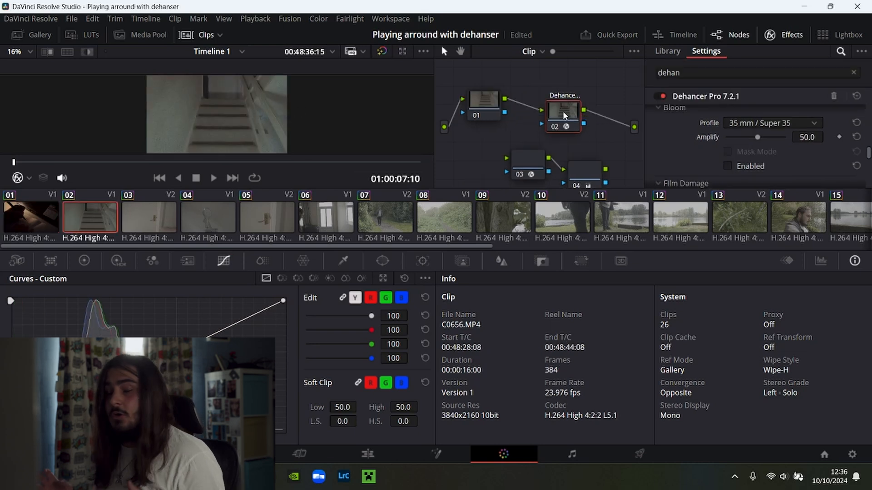
Step: Set clip 02's Dehancer input to Choose Camera with Sony, Alpha 7 IV and S-Log3 S-Gamut3.Cine
scroll(699, 146, up, 5)
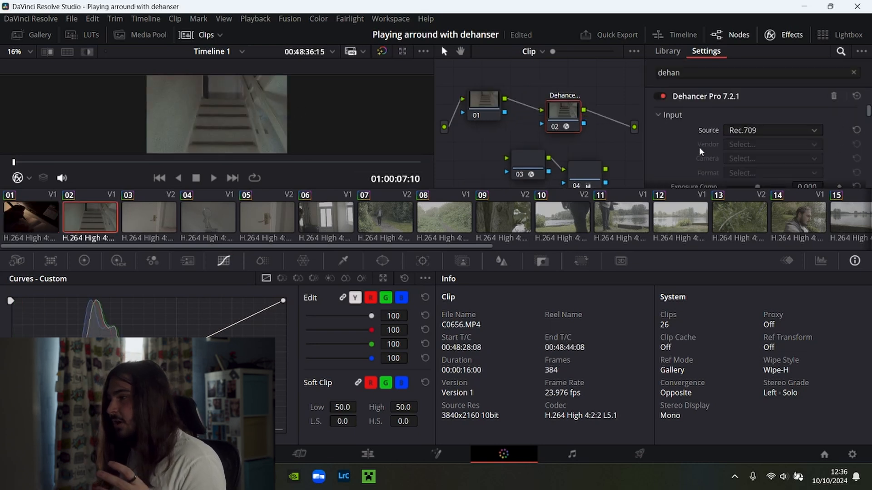
click(748, 130)
click(742, 214)
click(744, 144)
click(742, 220)
click(736, 157)
click(729, 252)
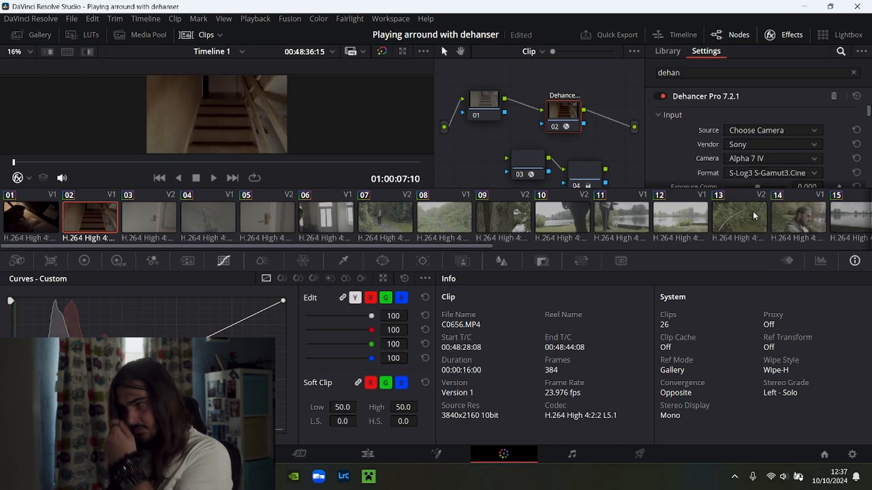
Step: Choose another film profile for clip 02, the staircase shot, and fine-tune its input settings
scroll(731, 140, down, 5)
click(771, 155)
scroll(789, 226, up, 3)
click(772, 182)
scroll(731, 132, up, 3)
drag(814, 120, 810, 123)
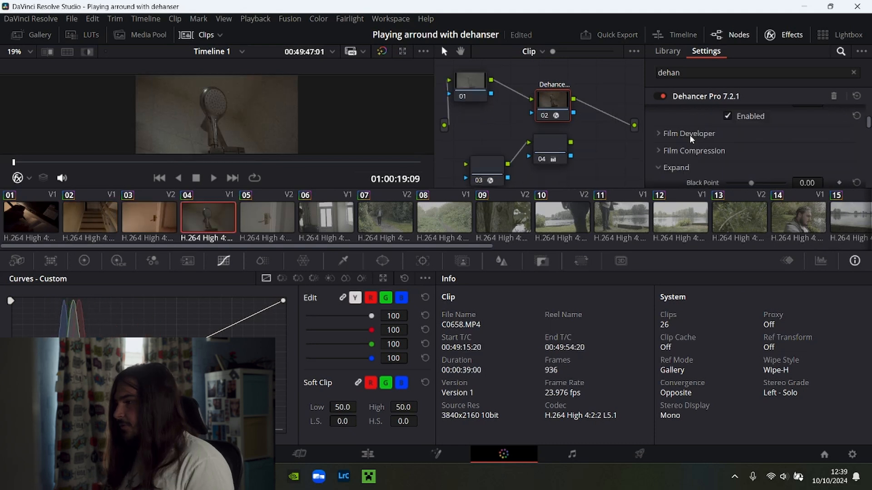
Step: Set the film profile of clip 04, the shower head shot, to Kodak Color Plus 200
scroll(689, 135, up, 2)
click(750, 121)
scroll(749, 147, up, 3)
scroll(752, 163, up, 1)
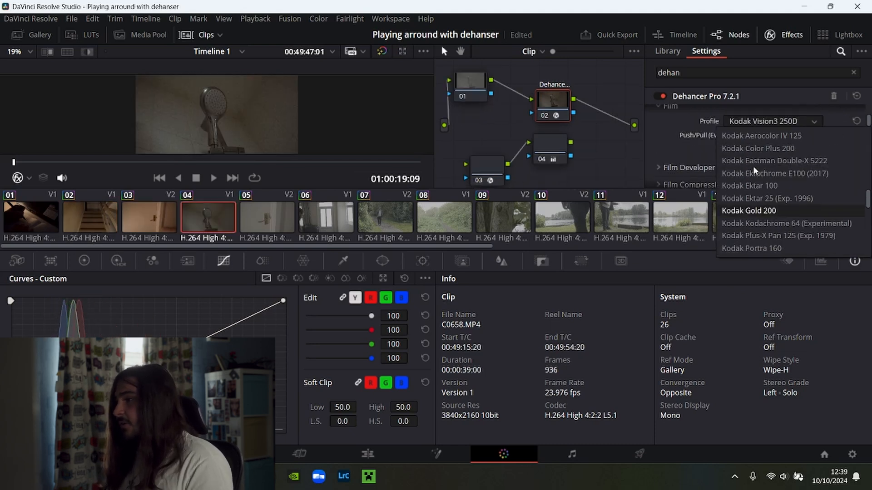
click(754, 148)
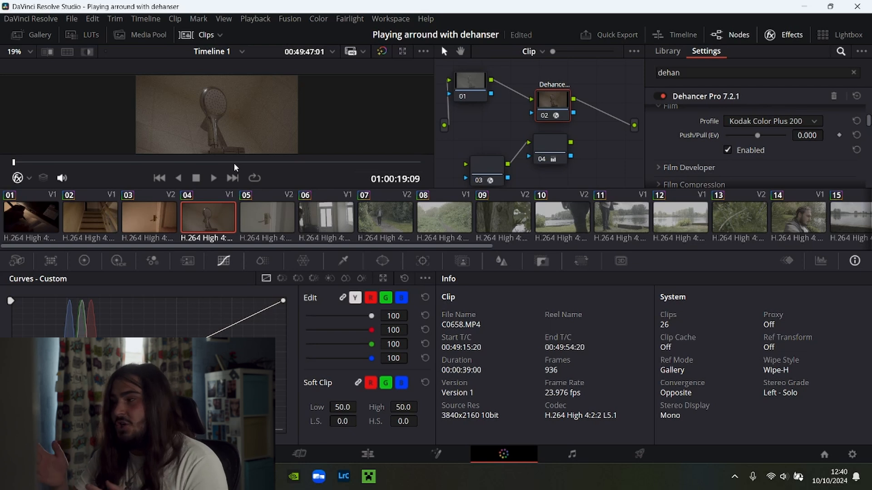
Step: Adjust clip 04 to about -0.166 Push/Pull, 0.852 Exposure Comp., -26.6 Temperature Comp., -0.9 Tint Comp. and 56.0 Defringe
drag(757, 135, 754, 135)
scroll(755, 136, up, 4)
drag(757, 152, 762, 152)
drag(757, 148, 755, 148)
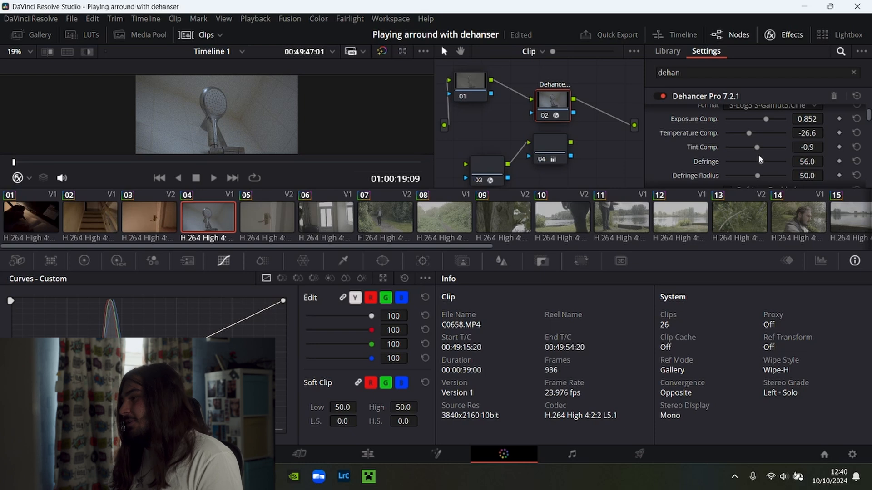
scroll(758, 154, down, 5)
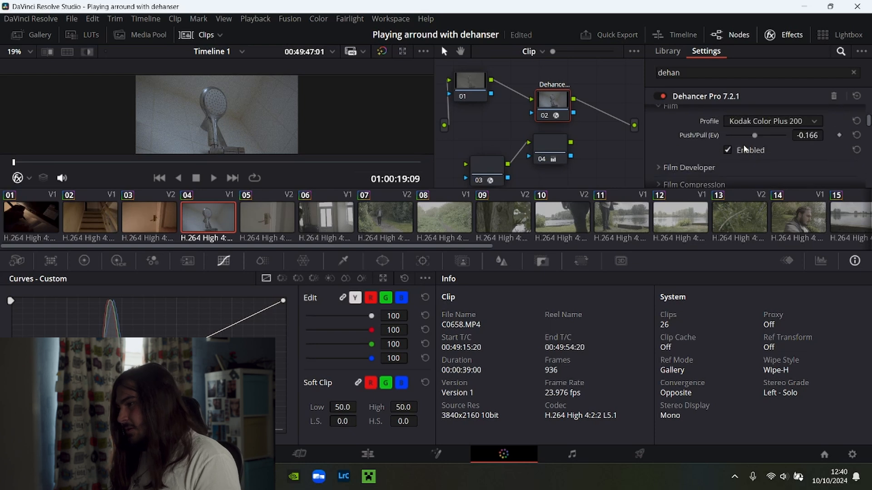
Step: Select clip 06, the window shot, and bring up its Dehancer film settings
click(350, 215)
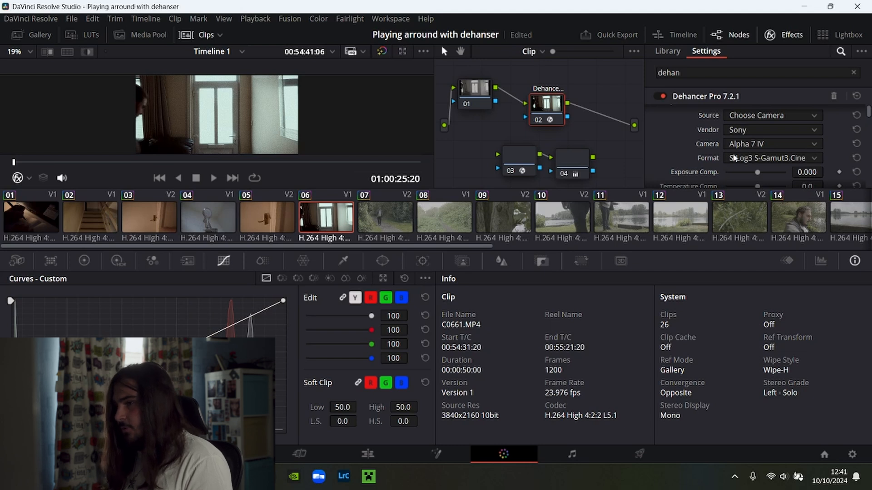
scroll(850, 141, down, 5)
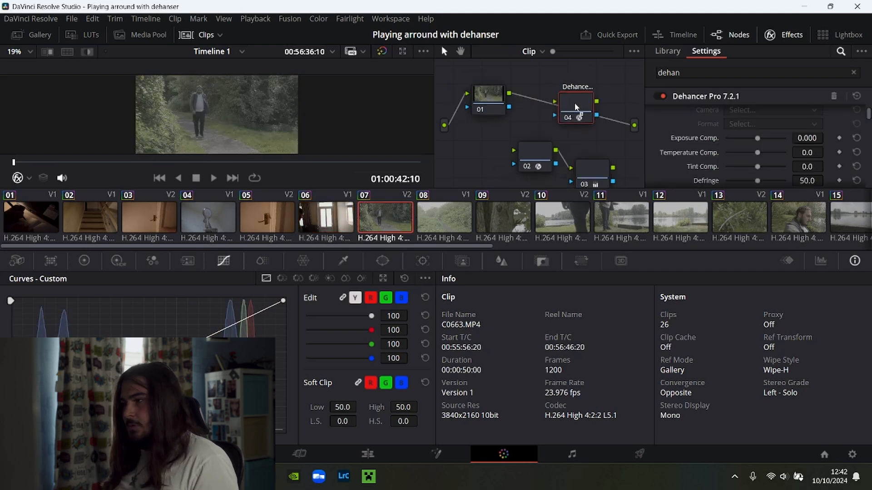
Step: Set clip 07's Dehancer input to Choose Camera with vendor Sony, and pick the camera model and format
scroll(731, 146, up, 3)
click(731, 145)
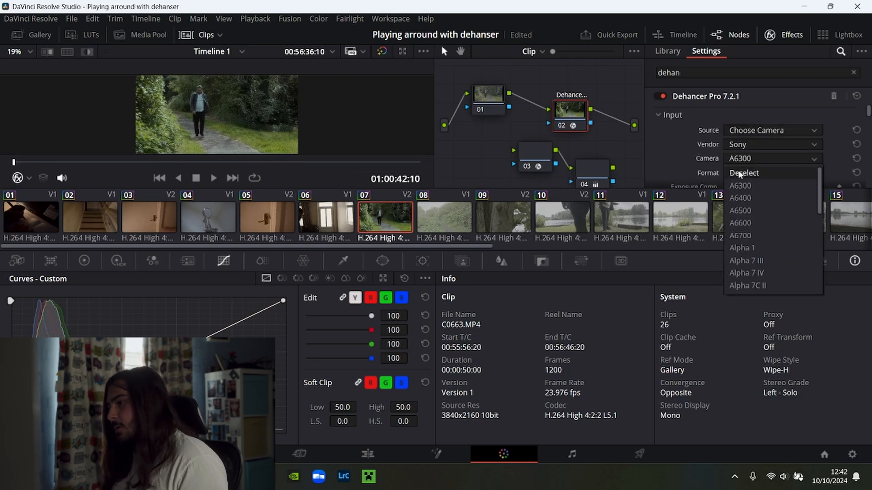
click(752, 224)
Step: Pick a film profile for clip 07, and set clip 09's film profile to Kodak Color Plus 200
scroll(682, 145, down, 5)
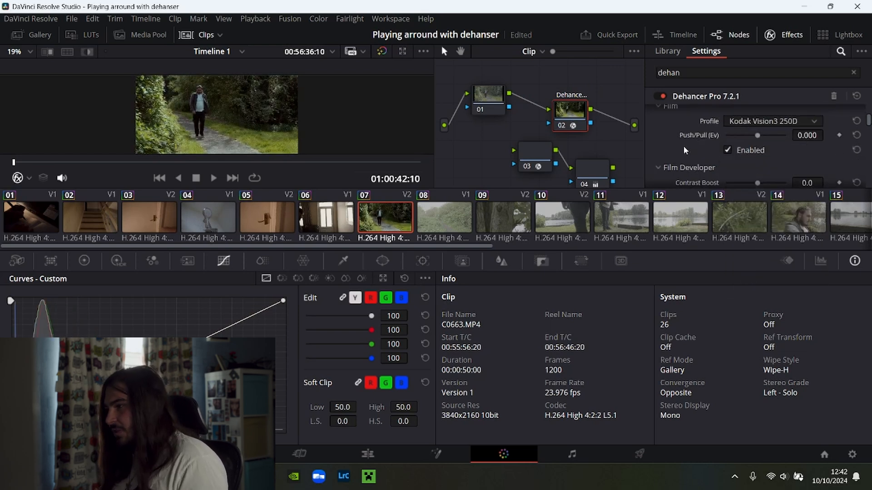
click(772, 121)
scroll(746, 148, up, 3)
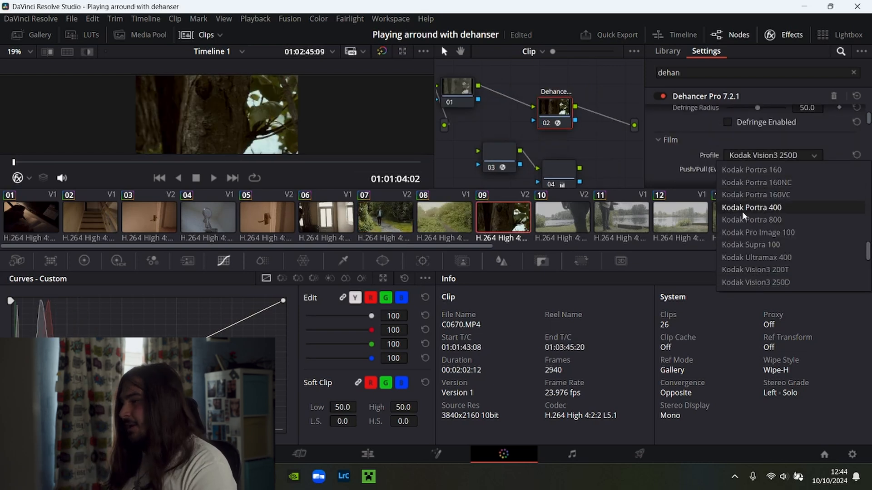
scroll(745, 209, up, 3)
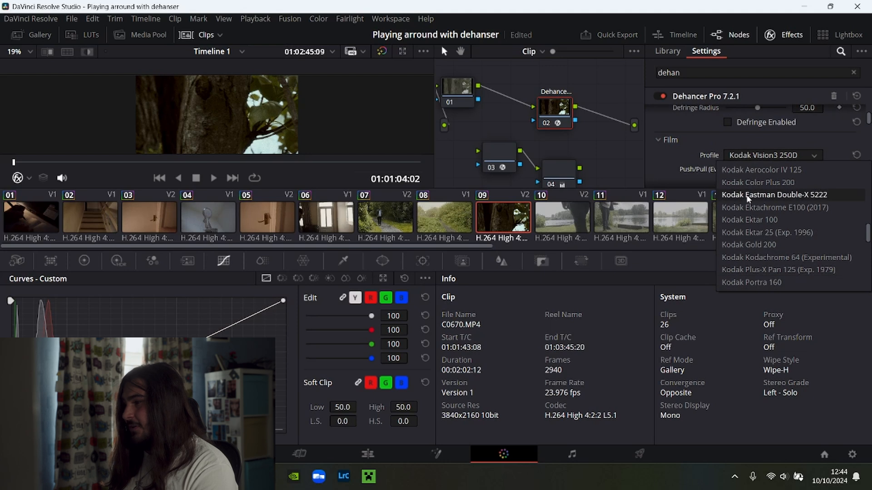
click(742, 182)
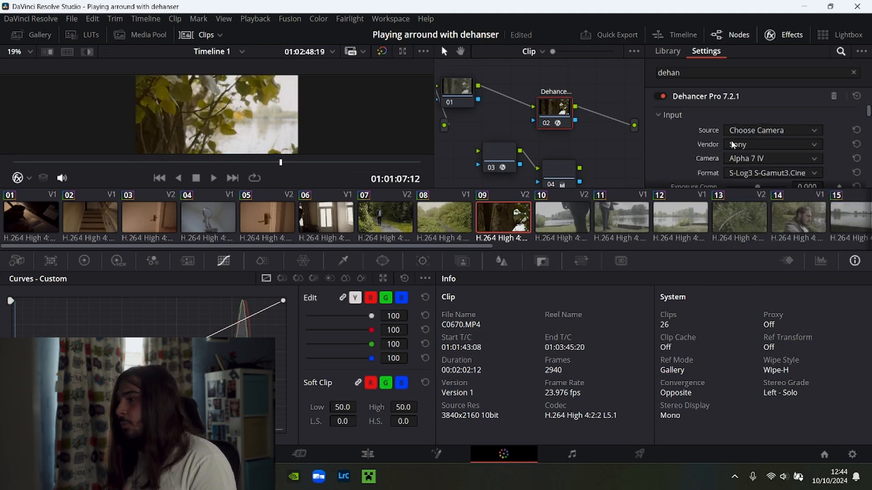
Step: Adjust clip 09 to about -1.680 Exposure Comp., 17.4 Temperature Comp., 2.8 Tint Comp. and 0.788 Push/Pull
scroll(745, 136, down, 3)
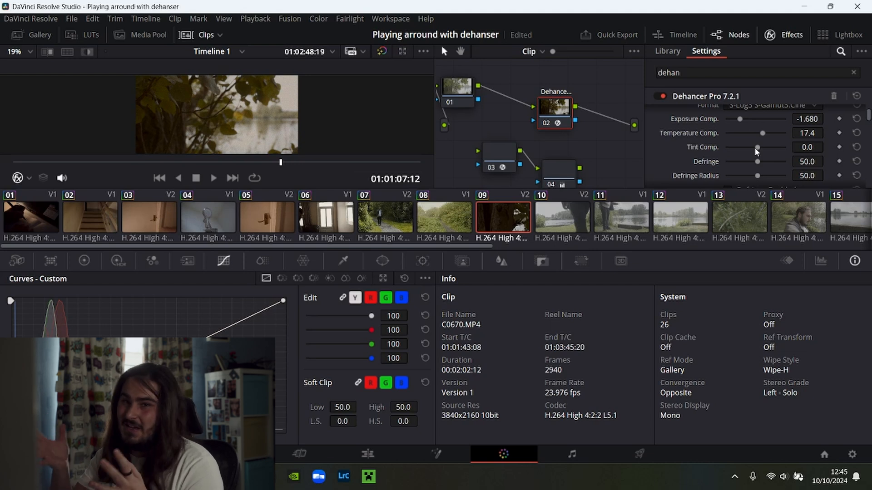
drag(755, 148, 757, 149)
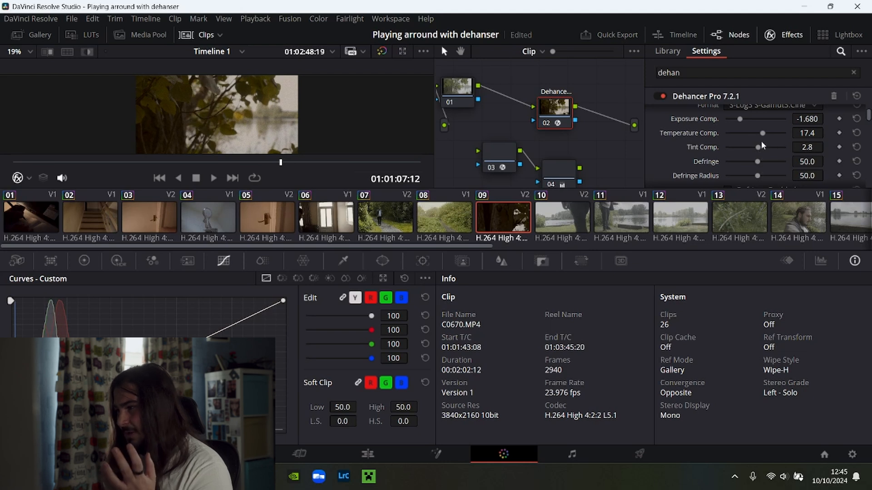
scroll(761, 140, down, 3)
drag(762, 138, 769, 136)
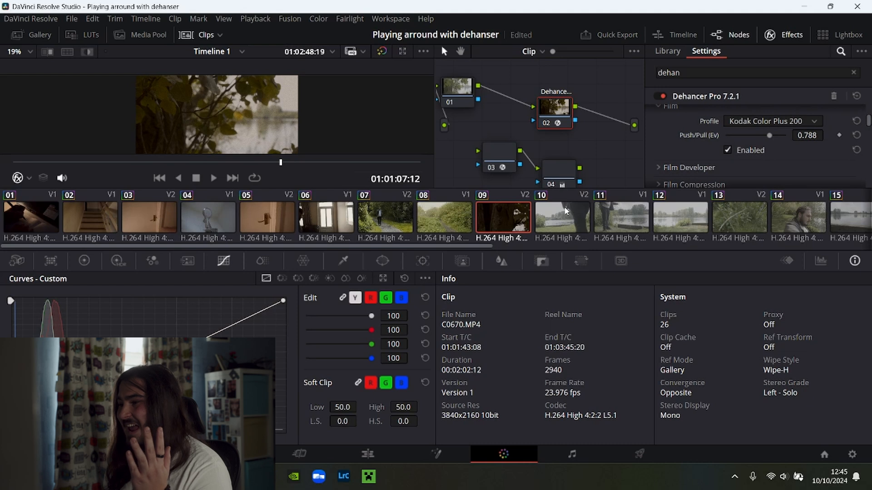
Step: Add Dehancer Pro to clip 10's second node and set its input to Choose Camera, Sony, Alpha 7 IV, S-Log3 S-Gamut3.Cine
click(565, 208)
drag(685, 122, 569, 103)
scroll(758, 129, up, 5)
click(759, 130)
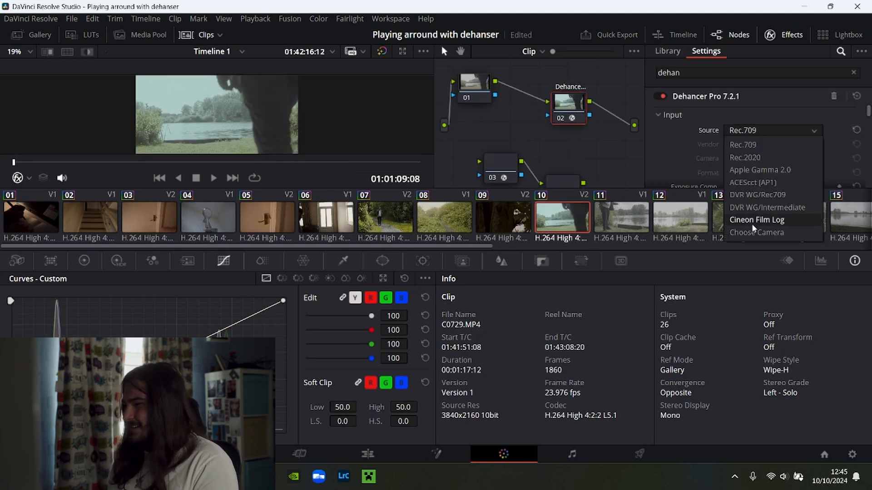
click(756, 232)
click(767, 173)
click(745, 234)
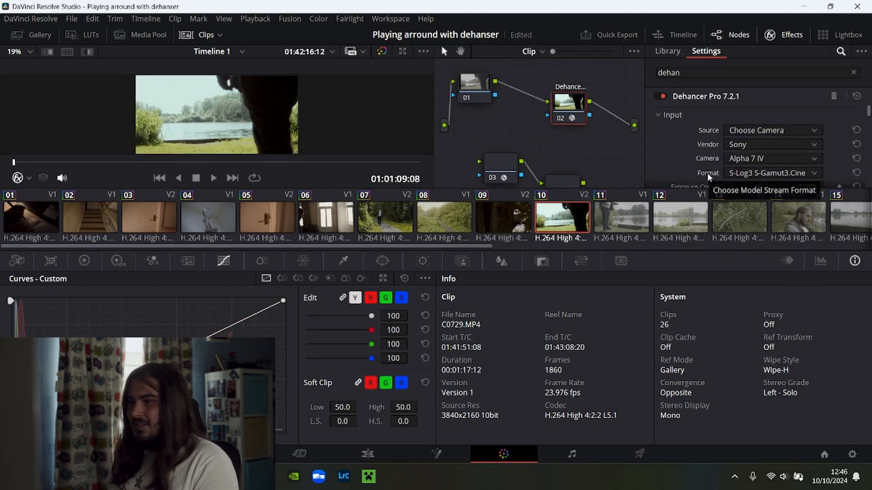
Step: Scrub clip 10 to the frame of the man standing by the lake and choose its film profile
drag(220, 162, 320, 168)
scroll(723, 136, down, 3)
scroll(724, 132, down, 3)
click(748, 124)
click(748, 170)
click(750, 122)
click(750, 152)
Step: Raise clip 10's Push/Pull slightly and set about -0.522 Exposure Comp., 8.3 Temperature Comp. and 19.3 Tint Comp
mouse_move(757, 135)
mouse_down()
mouse_move(751, 118)
mouse_move(759, 138)
mouse_up()
scroll(761, 149, up, 3)
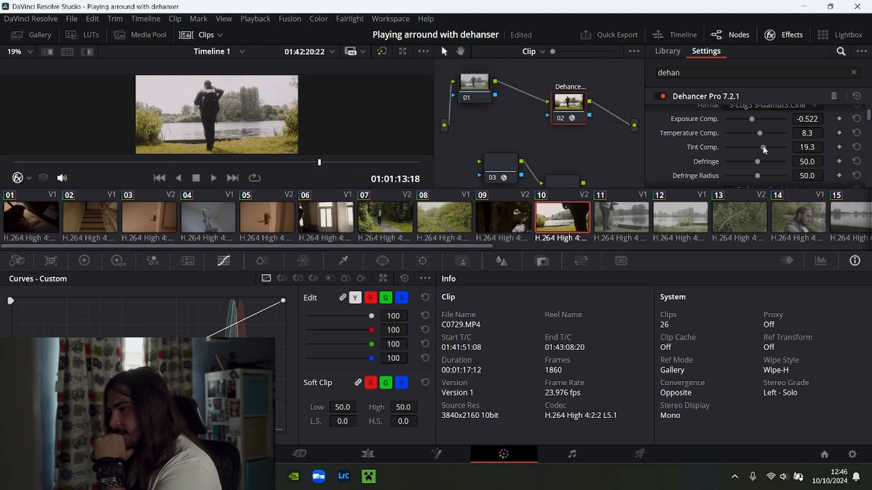
Step: Set clip 11's Dehancer input to Choose Camera with vendor Sony, pick the camera model and format, and open its film profile choices
click(621, 222)
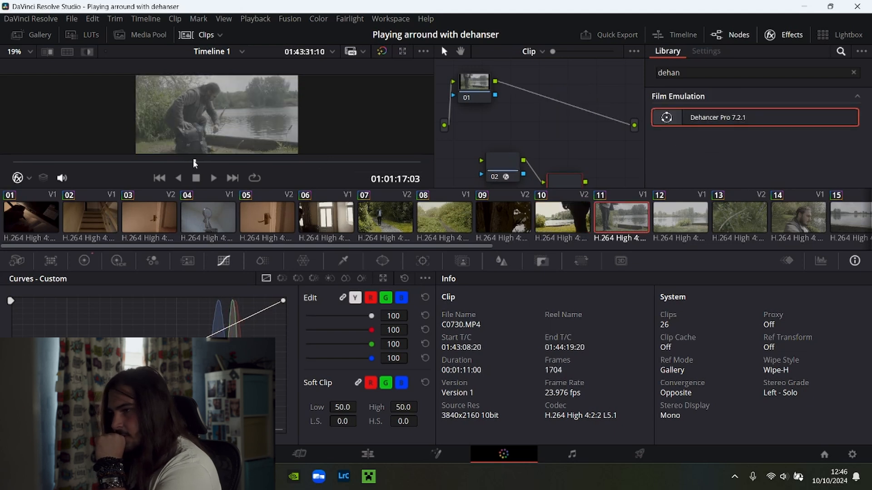
click(772, 131)
click(756, 232)
click(767, 145)
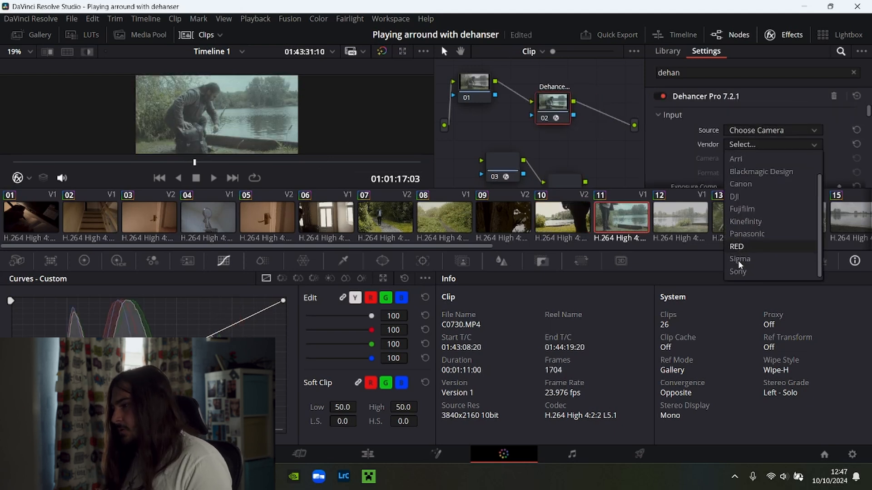
click(739, 272)
click(754, 158)
click(741, 173)
click(745, 212)
scroll(738, 155, down, 5)
click(744, 155)
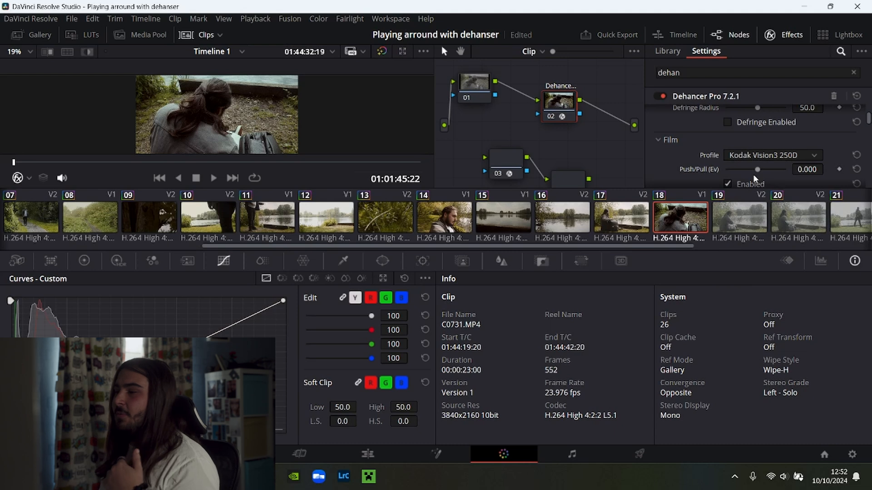
Step: Set clip 18's film profile to Kodak Color Plus 200
click(758, 157)
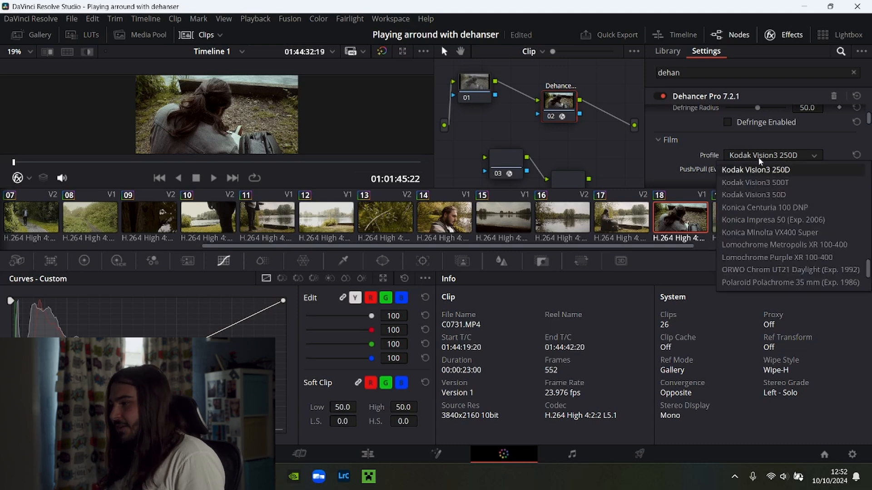
scroll(767, 200, up, 5)
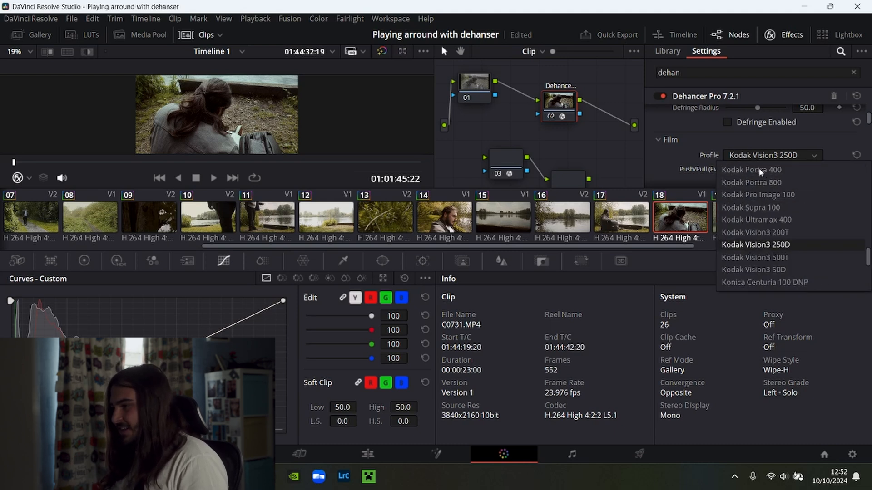
click(758, 182)
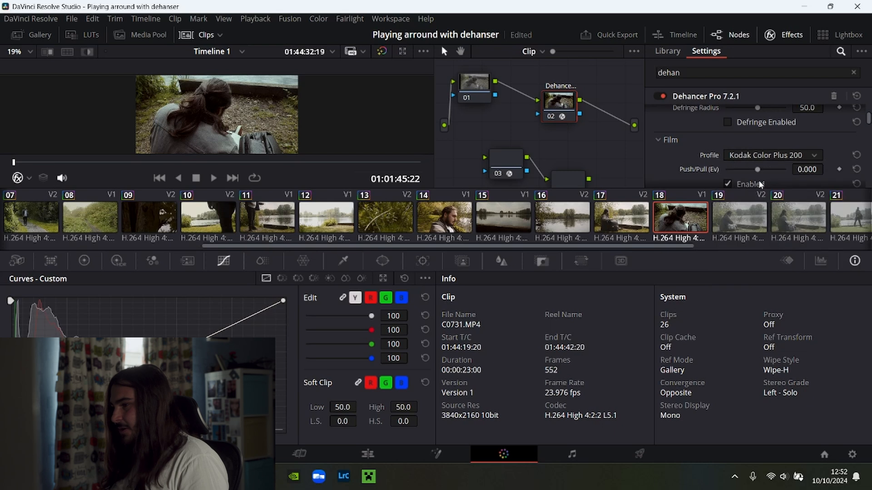
Step: Set clip 18's Exposure Comp. to about -0.027 and raise its Temperature Comp. slightly
scroll(754, 150, up, 5)
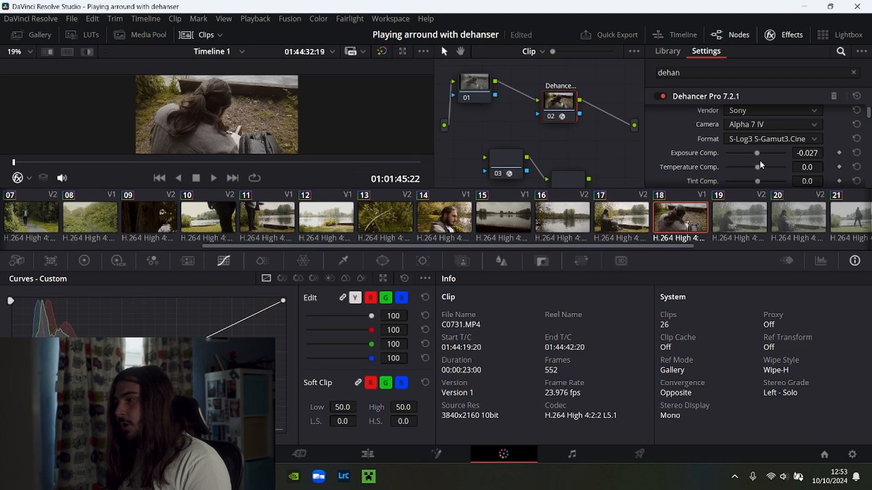
drag(759, 166, 763, 168)
scroll(757, 147, down, 3)
Step: Copy the Dehancer grade from clip 17 and paste it onto a new connected node in clip 19
click(739, 218)
click(621, 218)
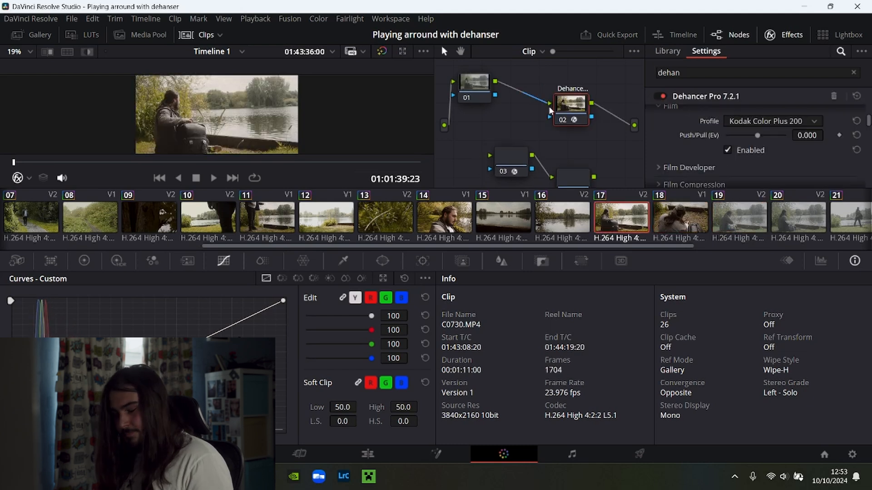
click(711, 222)
right_click(562, 136)
click(566, 117)
key(ctrl+v)
drag(566, 113, 558, 103)
Step: Compare clip 19 with clip 17 and lower clip 19's Exposure Comp. slightly to match
click(622, 218)
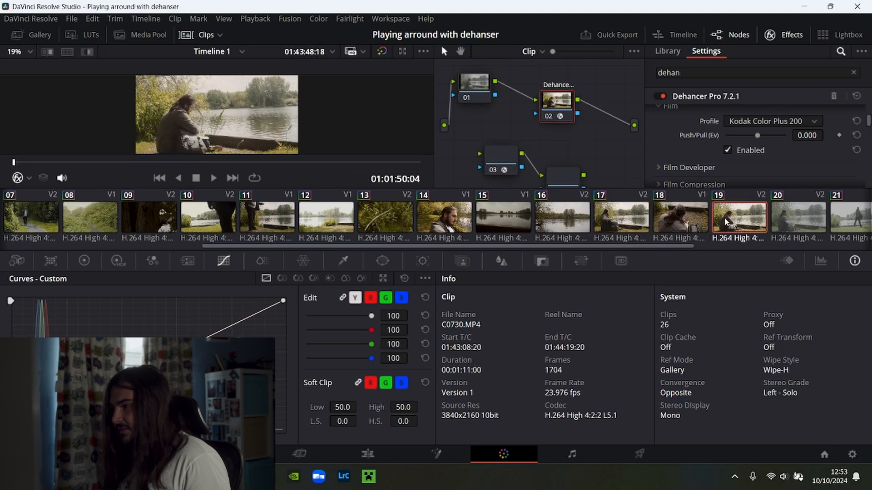
click(724, 217)
mouse_move(756, 119)
mouse_down()
mouse_move(768, 118)
mouse_move(761, 127)
mouse_move(754, 120)
mouse_up()
click(634, 222)
click(729, 218)
click(610, 215)
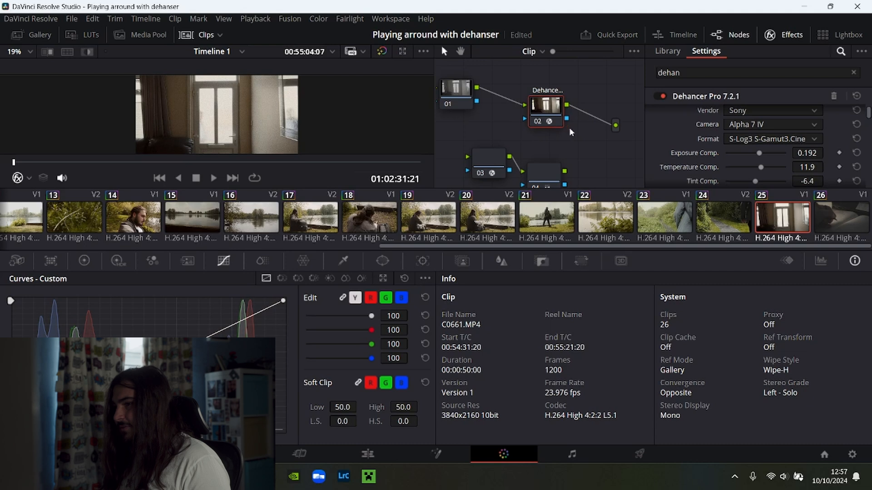
Step: Copy the Dehancer grade from clip 1 for use on clip 26
click(844, 224)
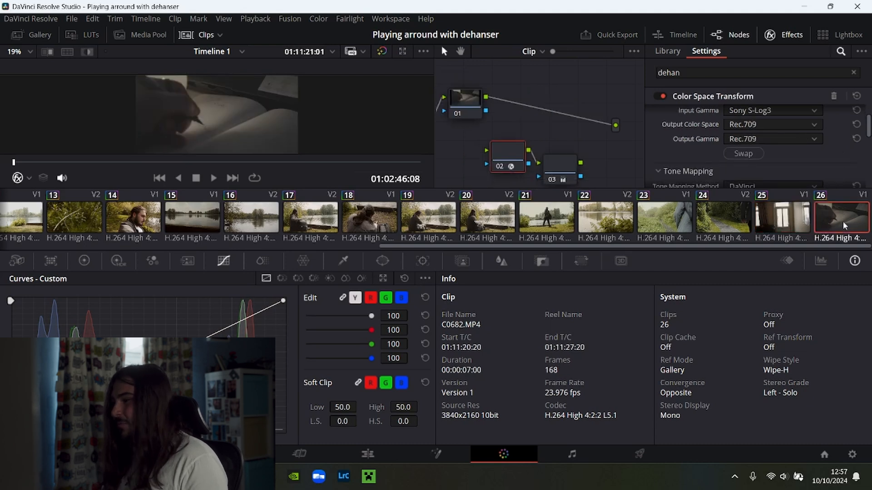
scroll(266, 210, left, 10)
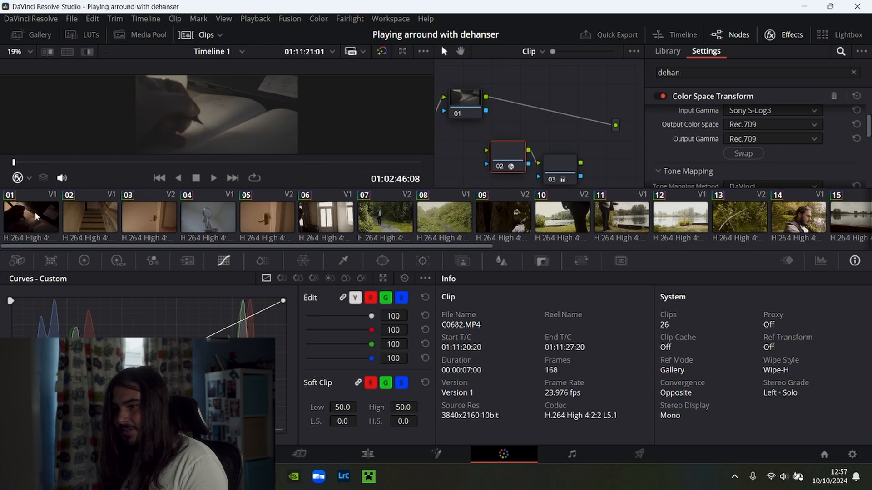
click(37, 216)
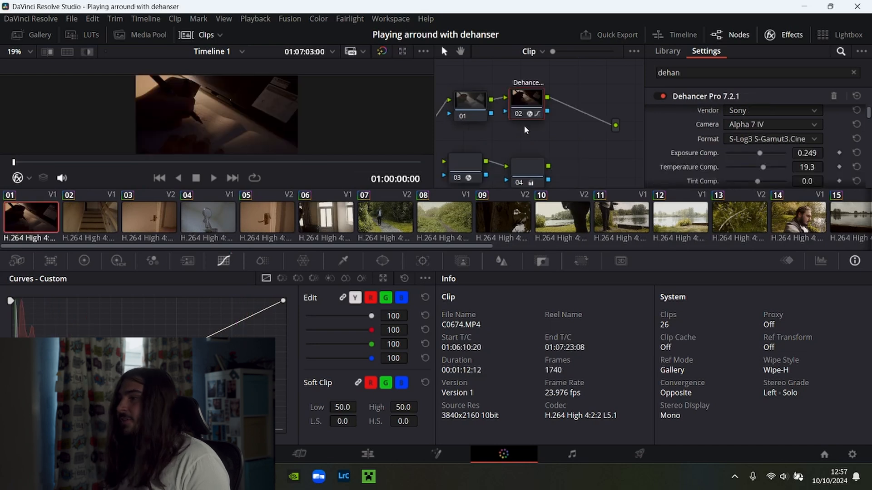
scroll(590, 222, right, 10)
click(840, 218)
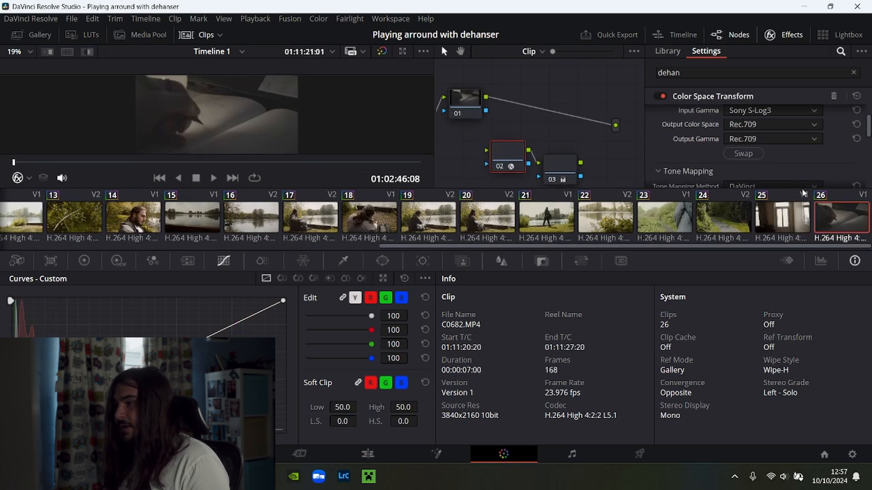
Step: Paste the copied Dehancer grade onto a new connected corrector node in clip 26 and set its Exposure Comp. to about 0.138
right_click(546, 132)
mouse_move(585, 158)
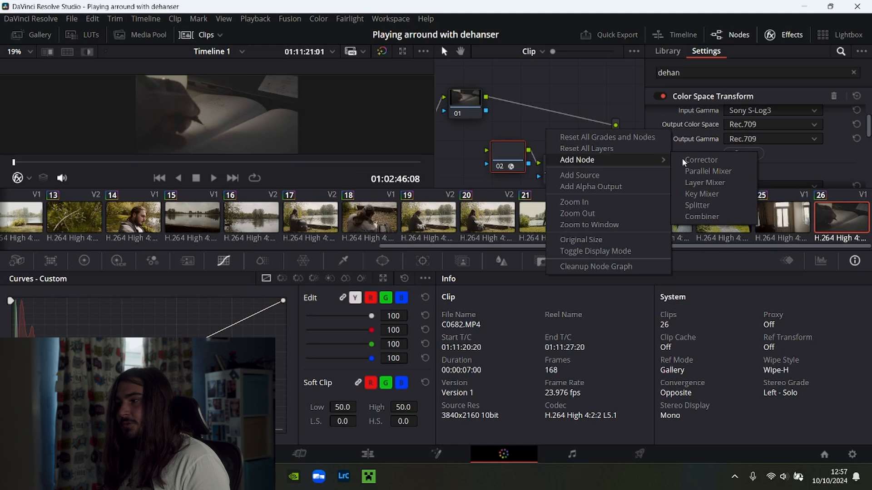
click(722, 160)
key(ctrl+v)
drag(534, 137, 530, 109)
click(758, 152)
drag(758, 152, 759, 151)
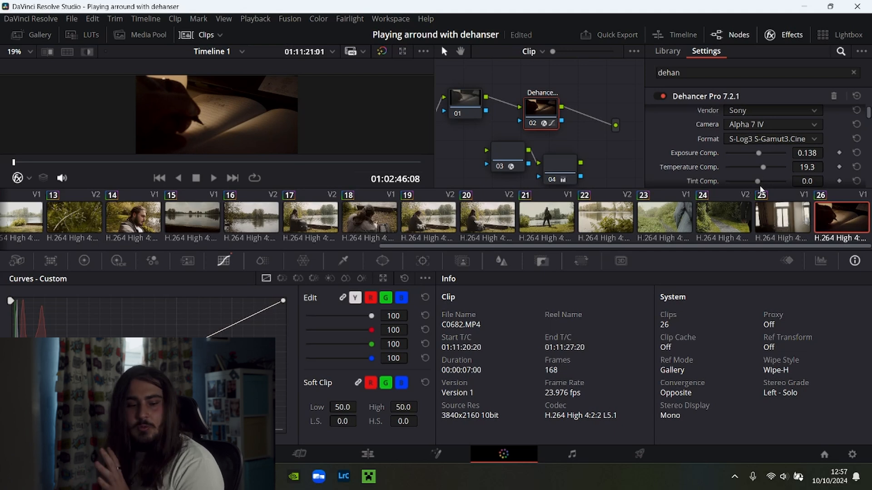
Step: Play the graded timeline from its start on the Edit page to review the overall look
click(355, 448)
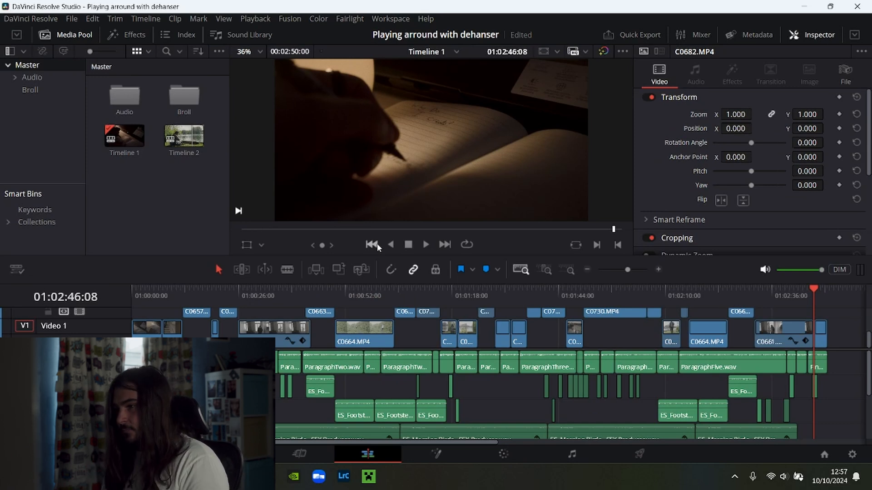
click(390, 245)
click(403, 245)
drag(177, 289, 65, 280)
key(space)
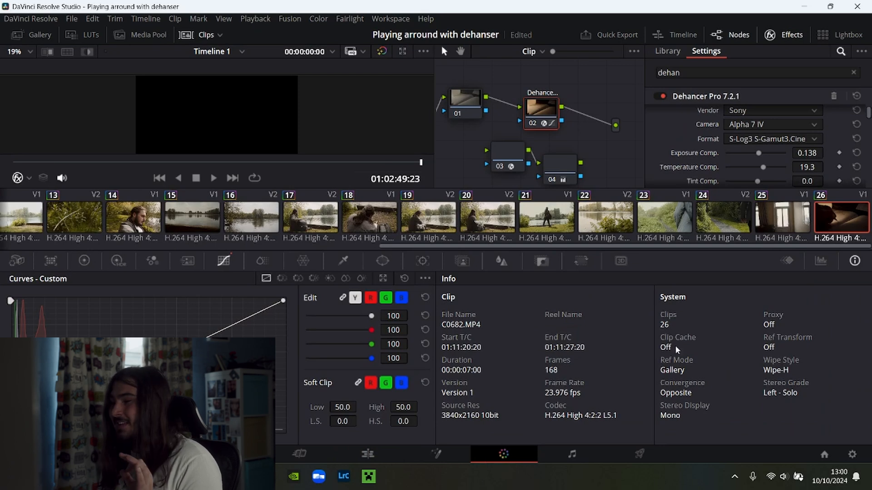
Step: Check clips 22, 21 and 18, and adjust clip 16's Exposure Comp. to about -0.303 and Tint Comp. to about -13.8
click(608, 230)
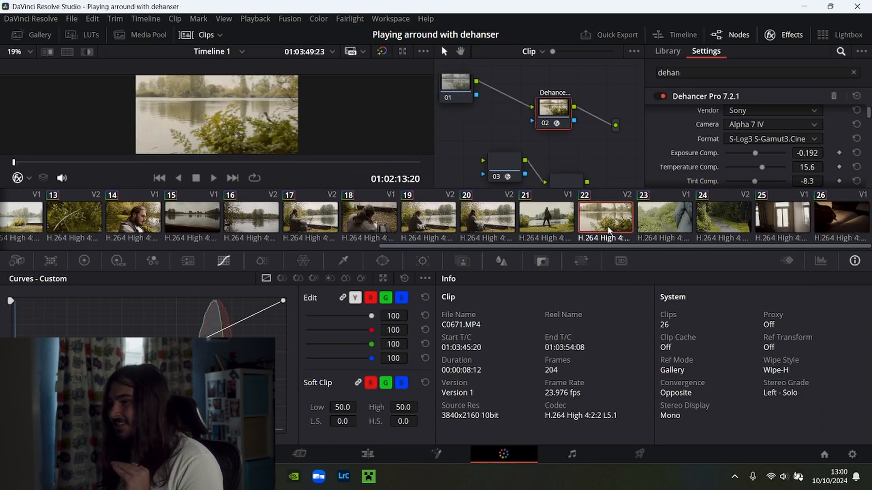
click(558, 221)
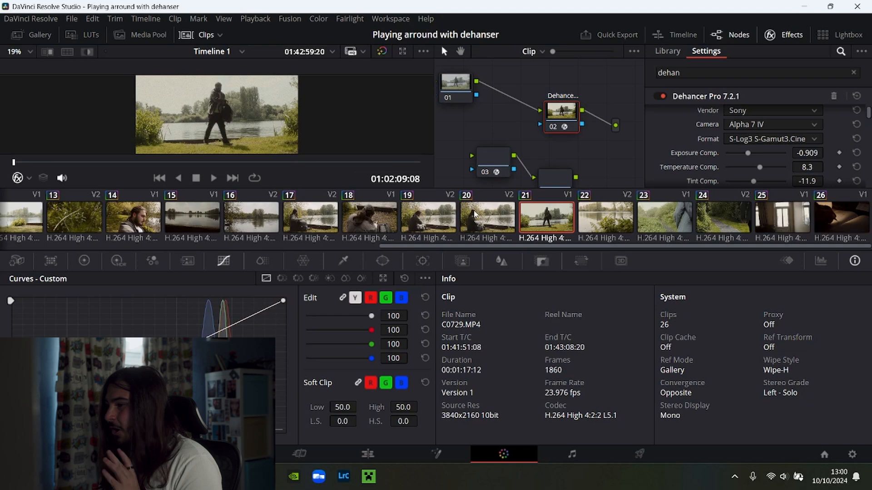
click(393, 215)
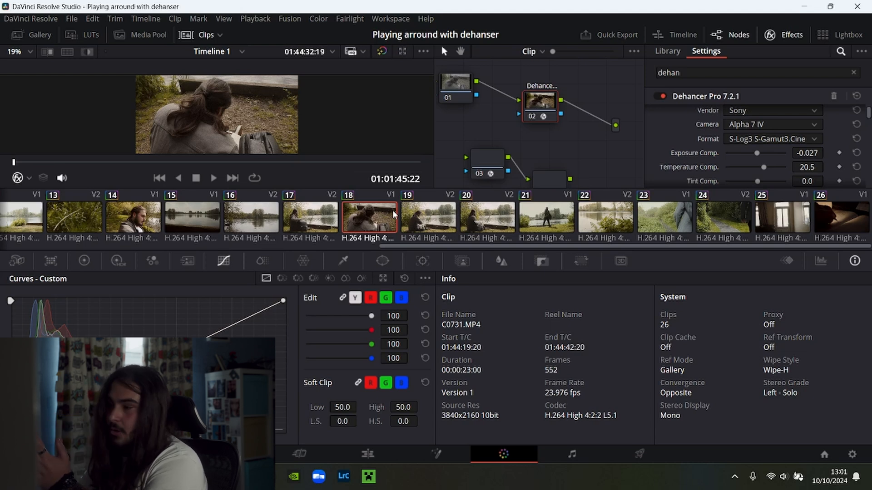
click(252, 215)
drag(766, 152, 752, 178)
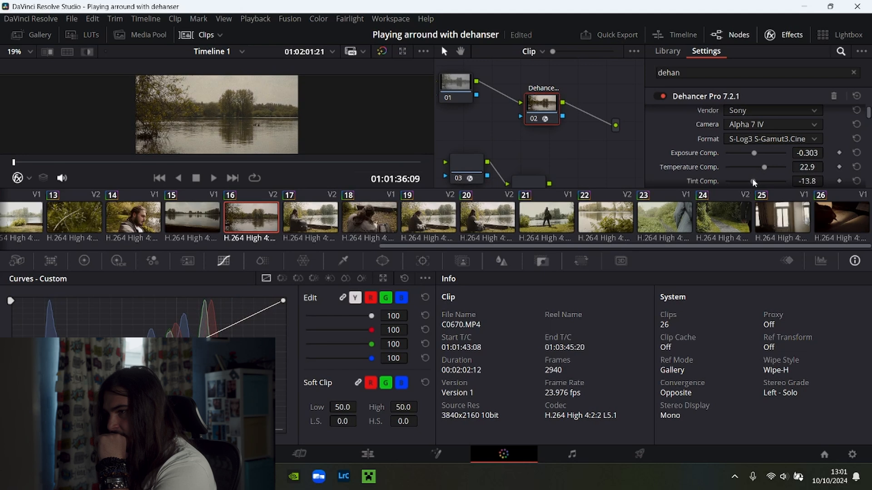
Step: Open the Deliver page's render settings for Timeline 1
click(639, 454)
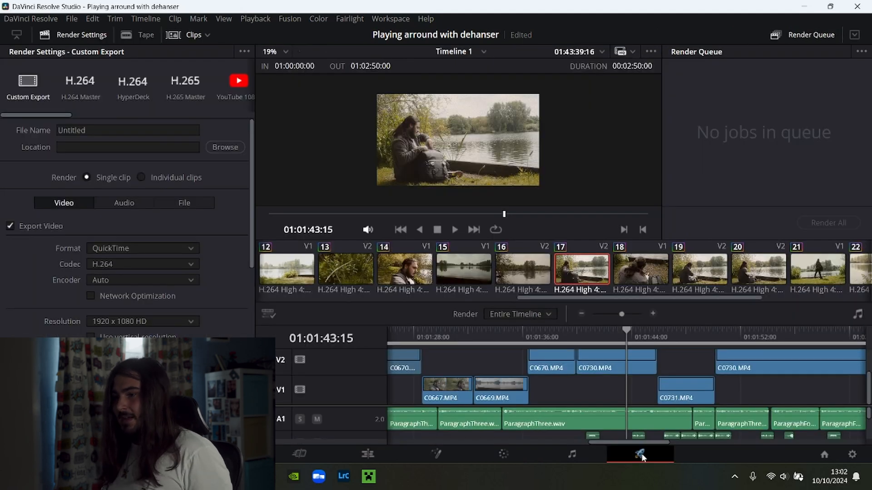